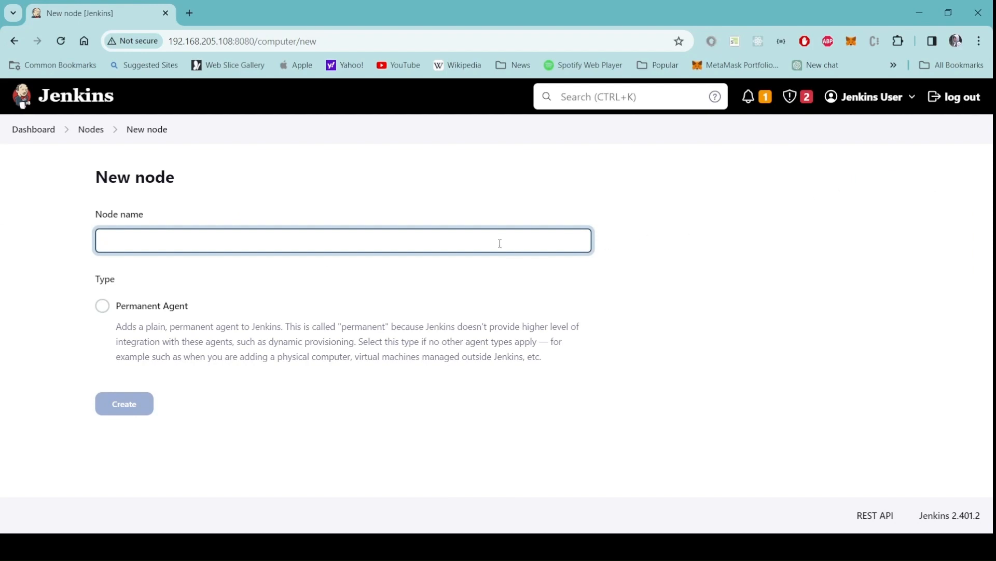
{"action": "left_click", "coordinate": [124, 404]}
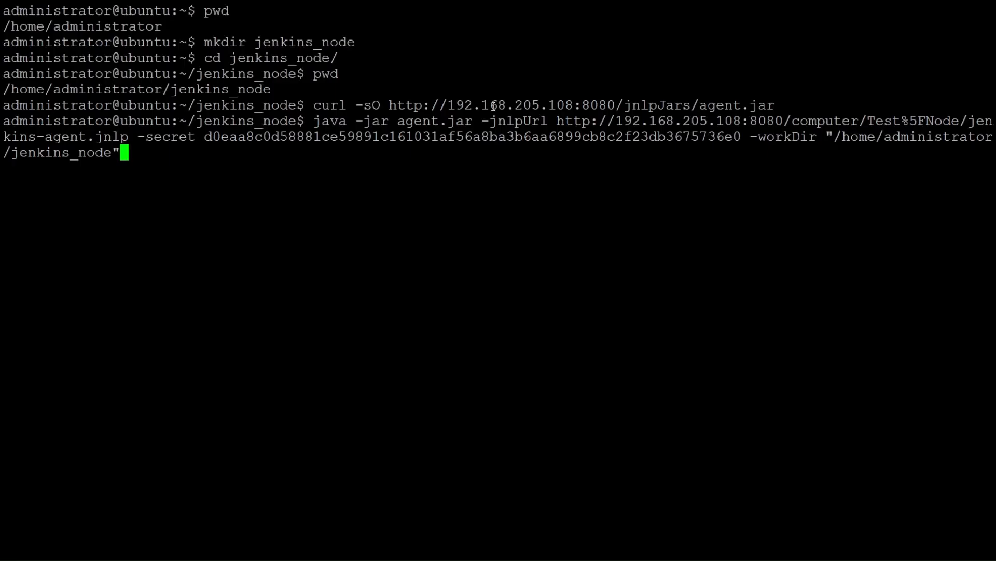
{"action": "key", "text": "Return"}
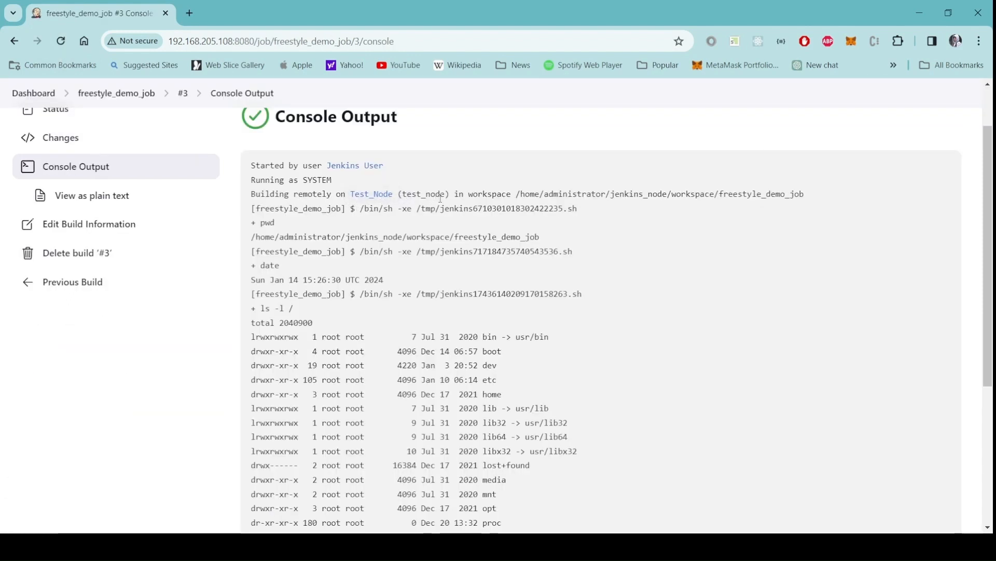
{"action": "left_click_drag", "start_coordinate": [445, 198], "coordinate": [405, 198]}
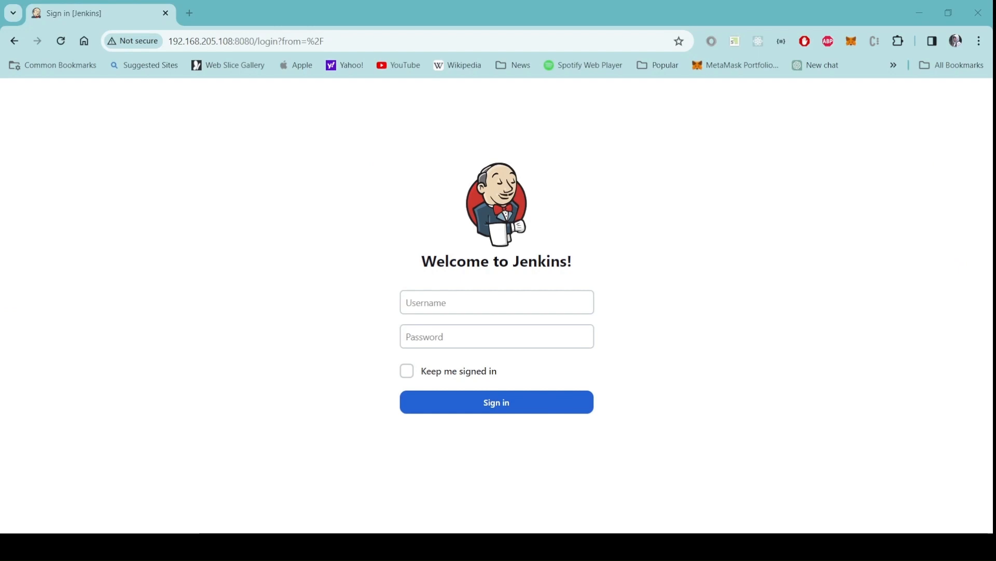
Sign in to Jenkins as administrator with the account password
{"action": "left_click", "coordinate": [559, 303]}
{"action": "type", "text": "ad"}
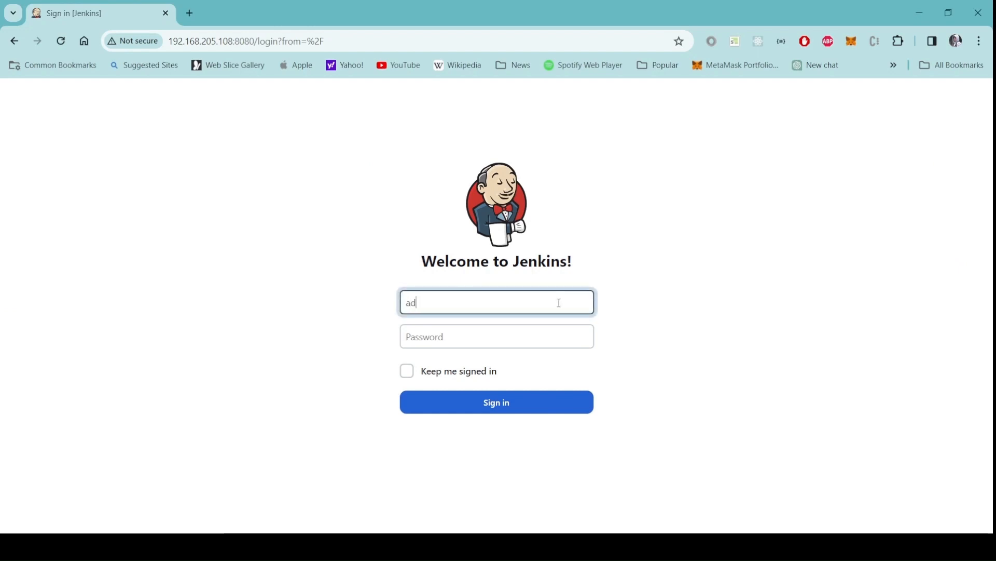
{"action": "type", "text": "ministrator"}
{"action": "key", "text": "Tab"}
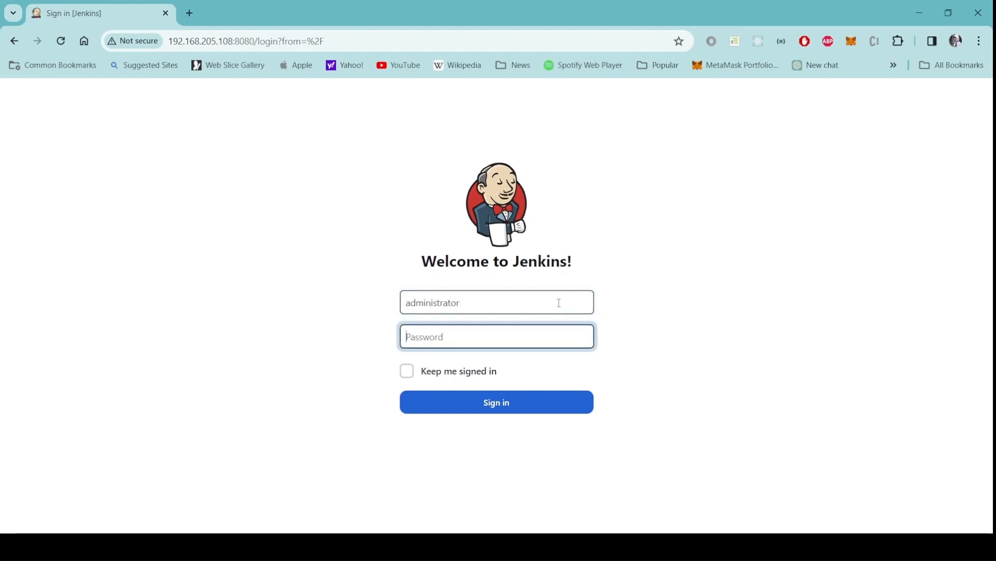
{"action": "type", "text": "•••••••••"}
{"action": "key", "text": "Return"}
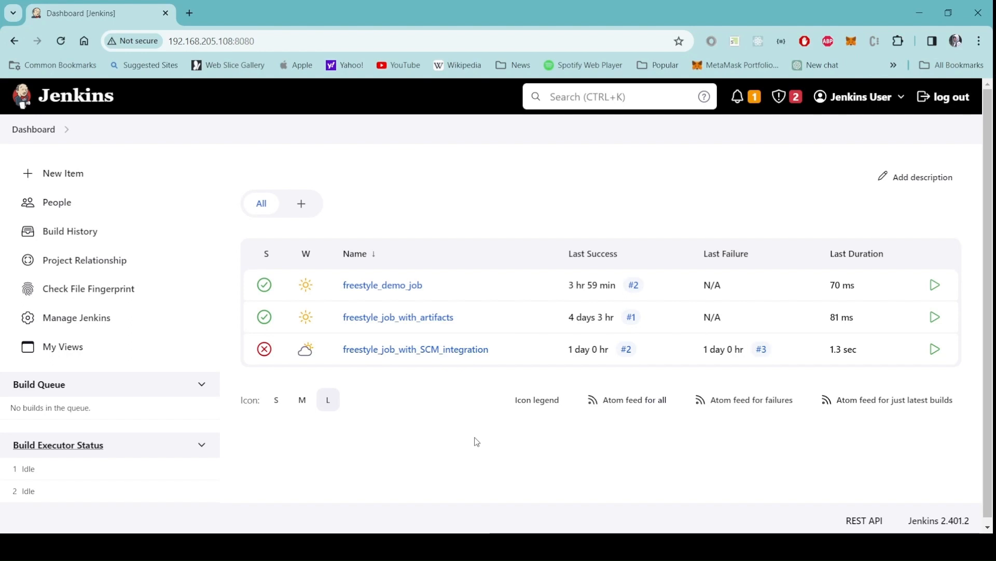
View the nodes list through the build executor status and through the Nodes and Clouds settings, returning to the dashboard each time
{"action": "left_click", "coordinate": [66, 451]}
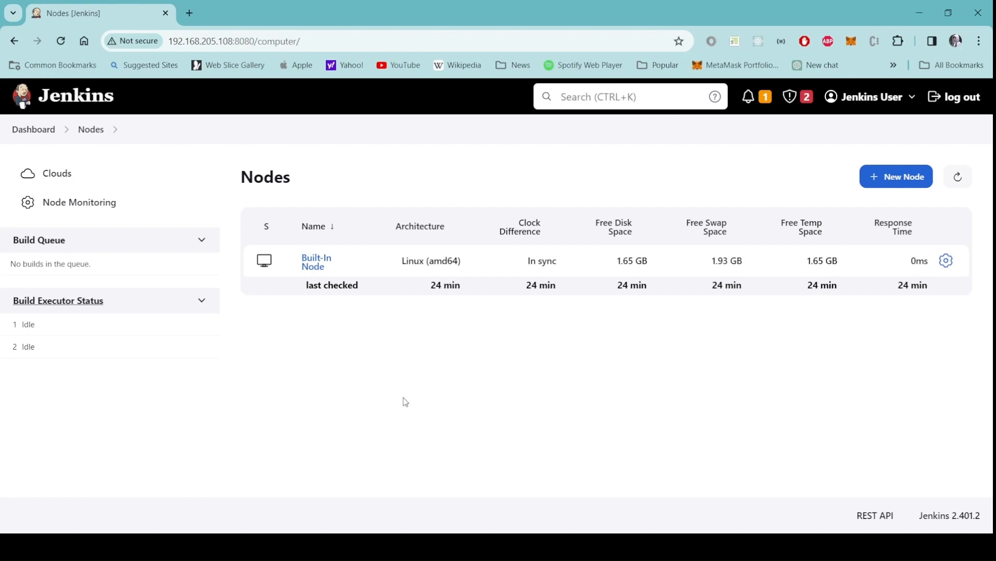
{"action": "left_click", "coordinate": [29, 128]}
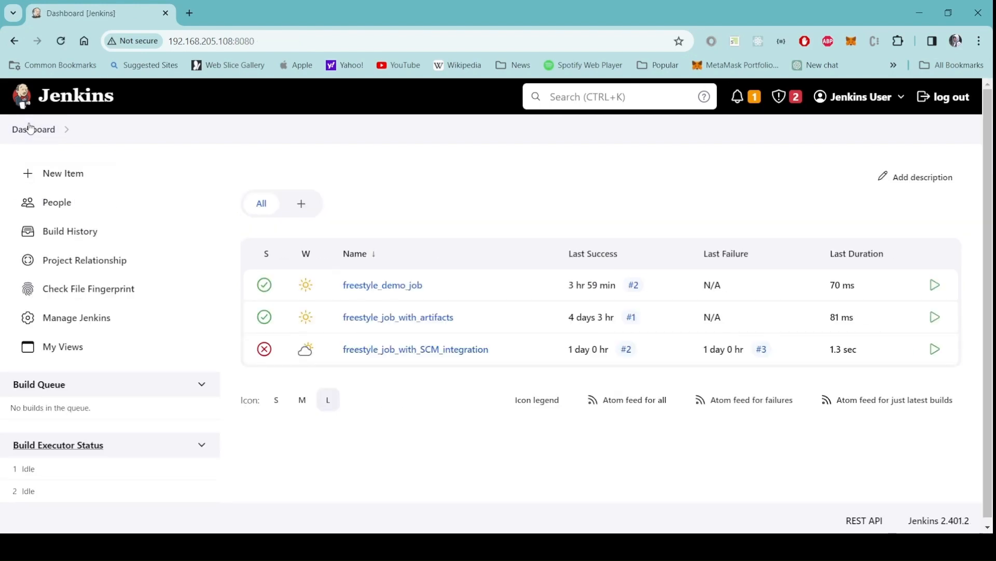
{"action": "left_click", "coordinate": [75, 327]}
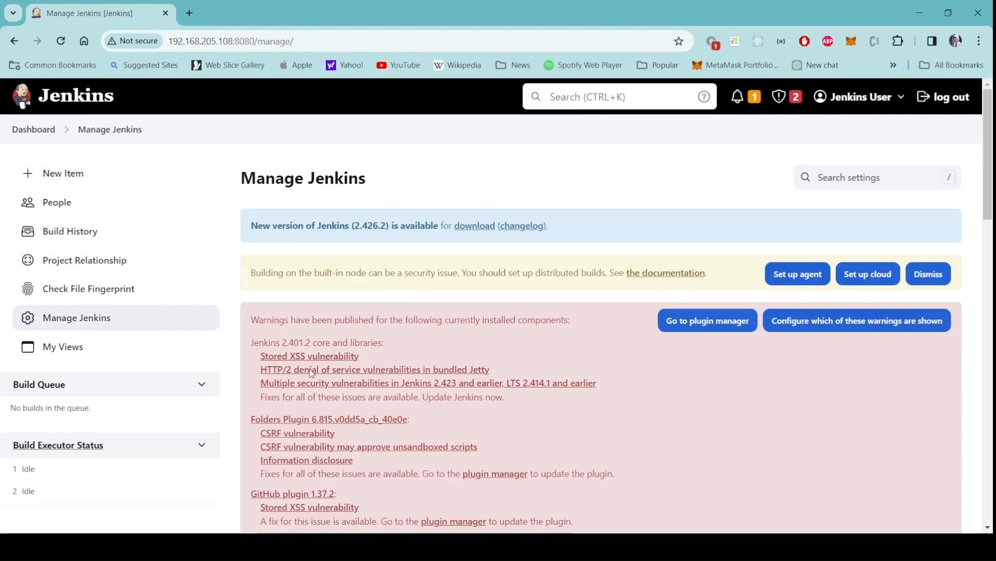
{"action": "scroll", "coordinate": [559, 443], "scroll_direction": "down", "scroll_amount": 5}
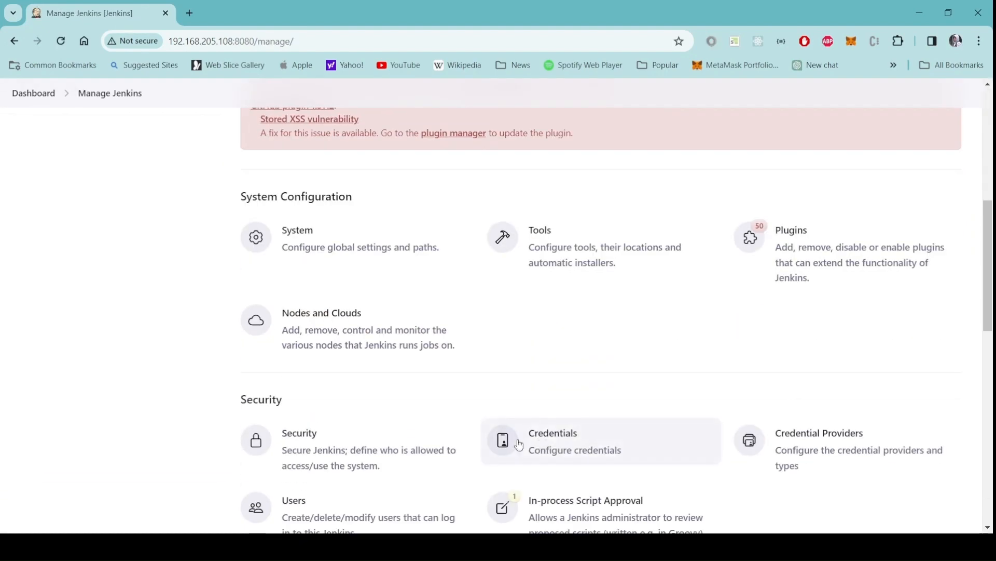
{"action": "left_click", "coordinate": [316, 317]}
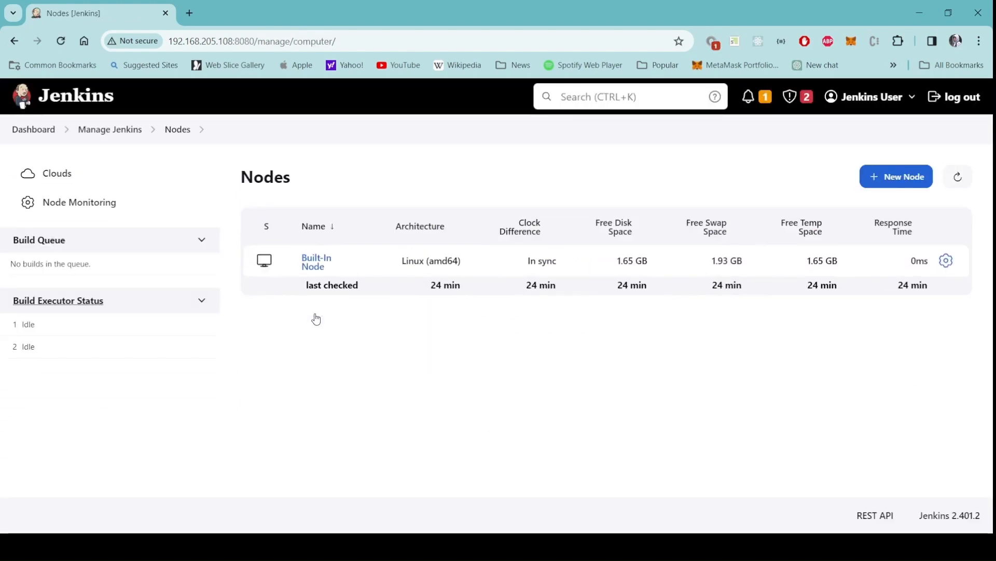
{"action": "left_click", "coordinate": [35, 132]}
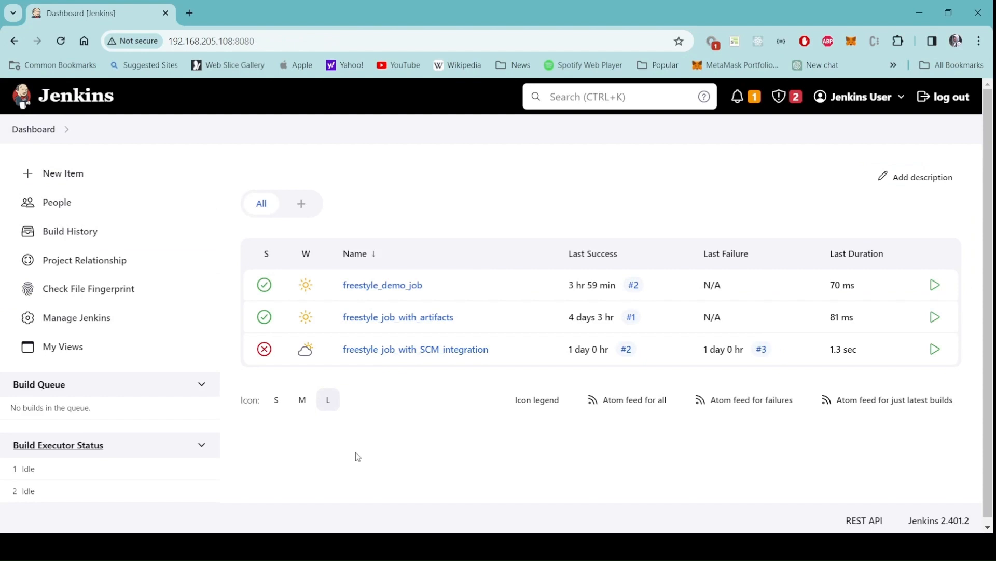
Create a new node named Test_Node of the type Permanent Agent from the nodes list
{"action": "scroll", "coordinate": [311, 460], "scroll_direction": "down", "scroll_amount": 1}
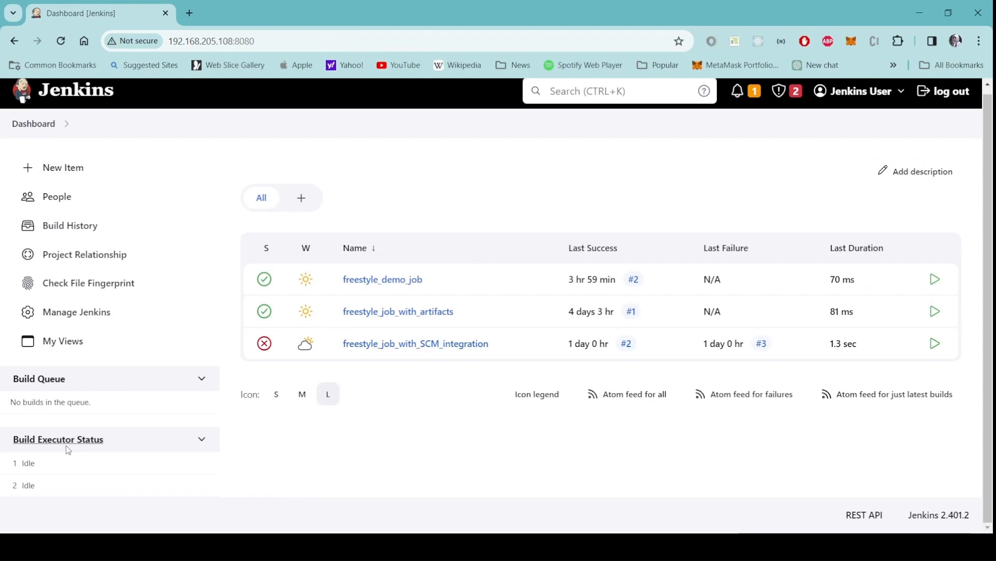
{"action": "left_click", "coordinate": [67, 444]}
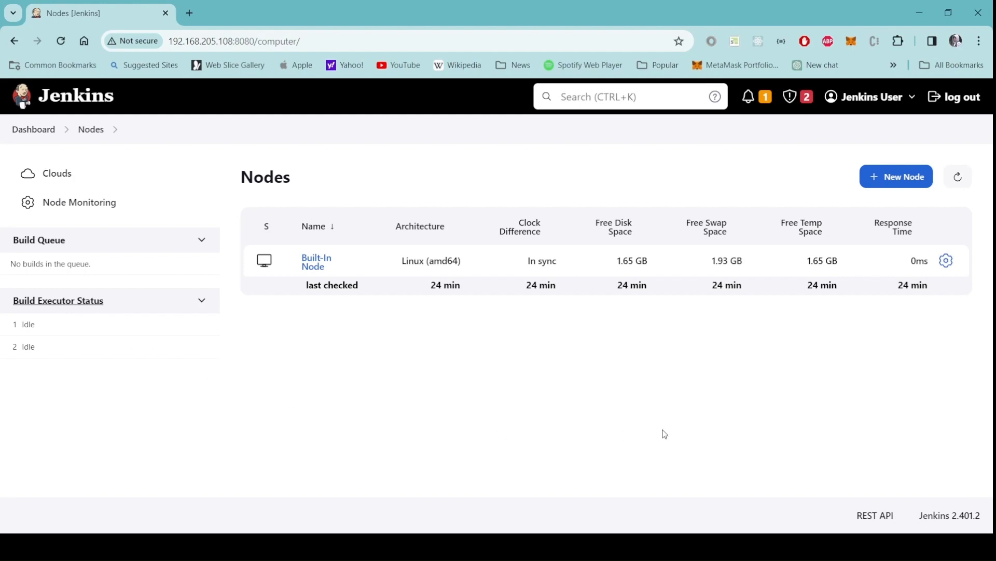
{"action": "left_click", "coordinate": [902, 180]}
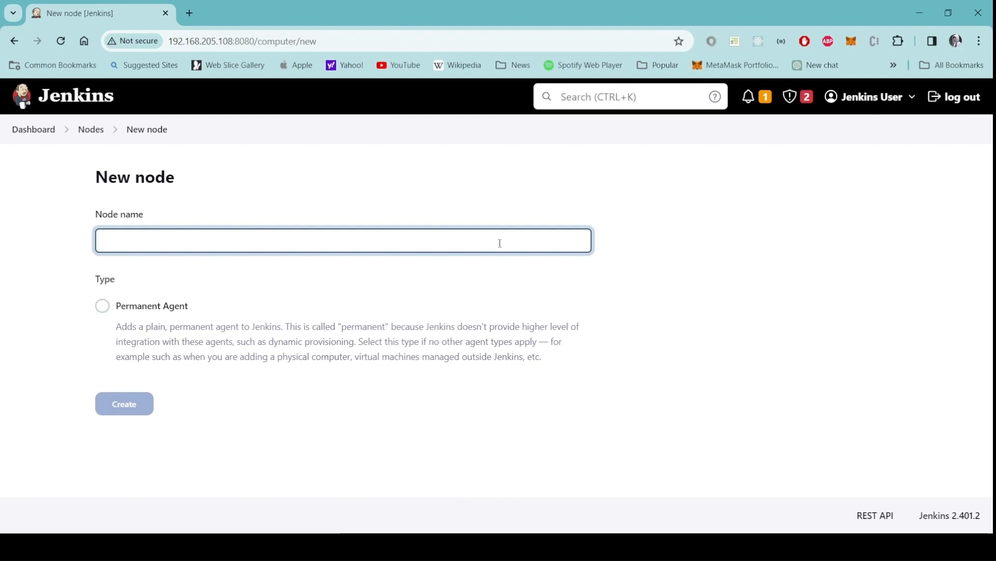
{"action": "type", "text": "T"}
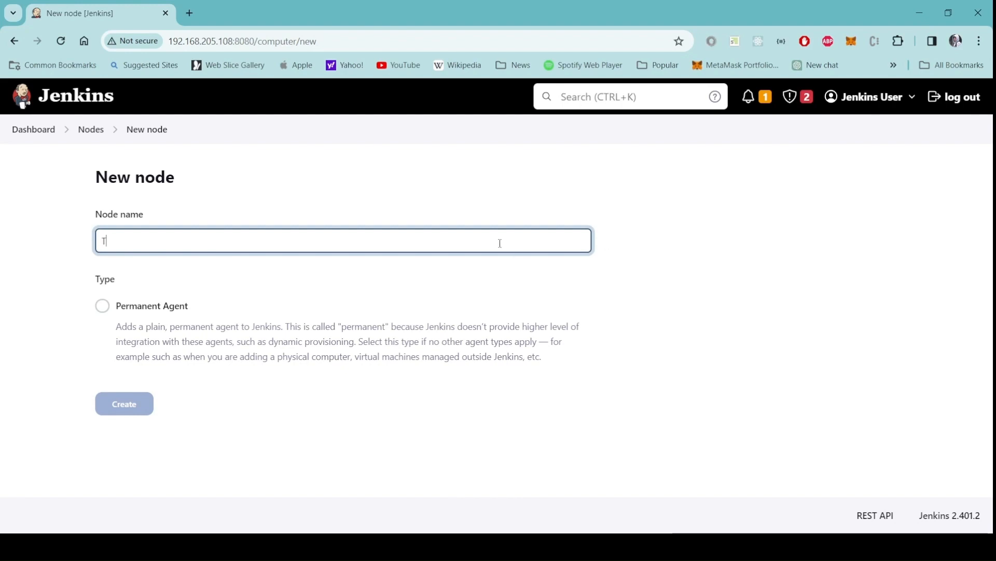
{"action": "type", "text": "est_Node"}
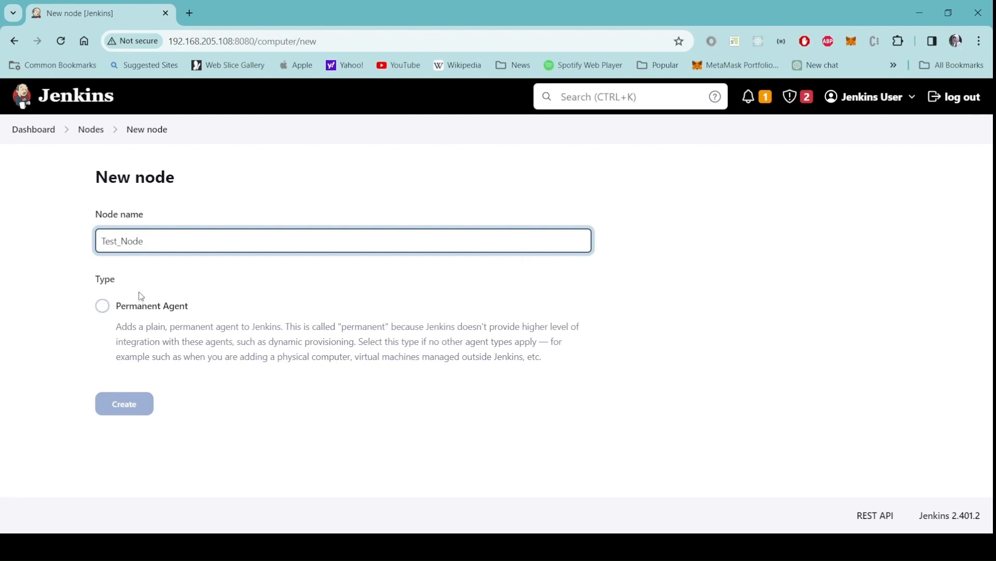
{"action": "left_click", "coordinate": [103, 307]}
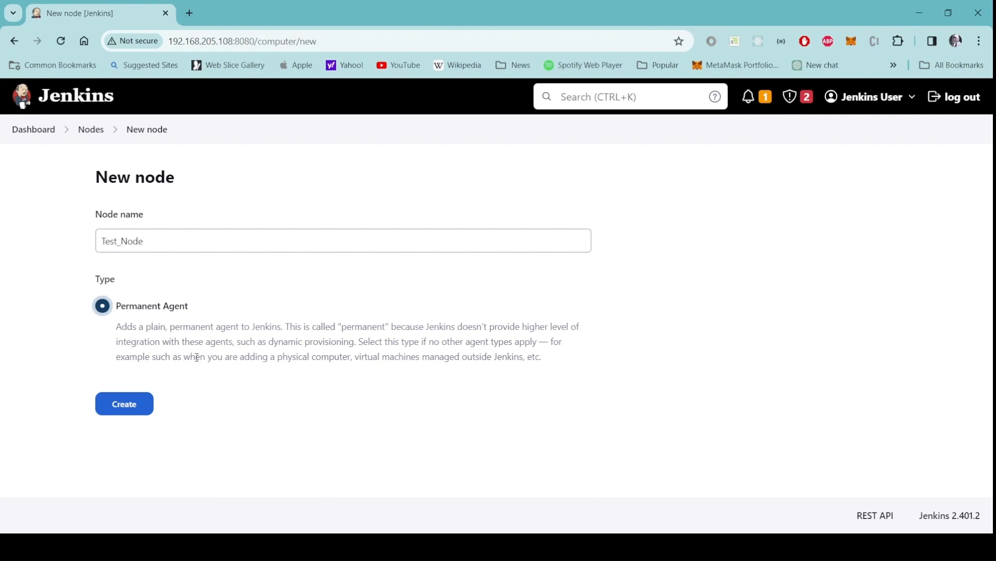
{"action": "left_click", "coordinate": [138, 413]}
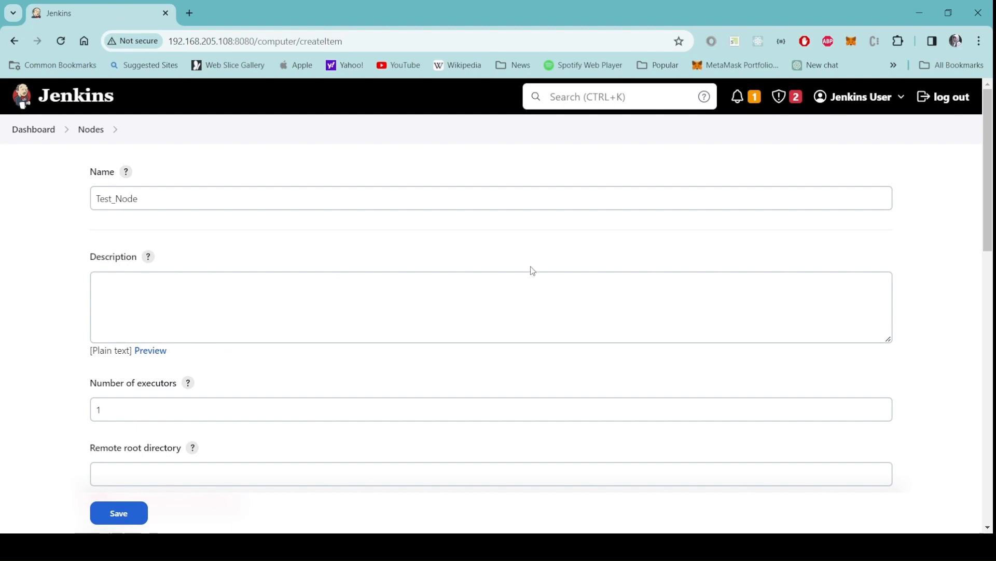
Review the new node's configuration form, including the name, description, executors, remote directory, labels, usage and launch method settings
{"action": "scroll", "coordinate": [942, 298], "scroll_direction": "down", "scroll_amount": 5}
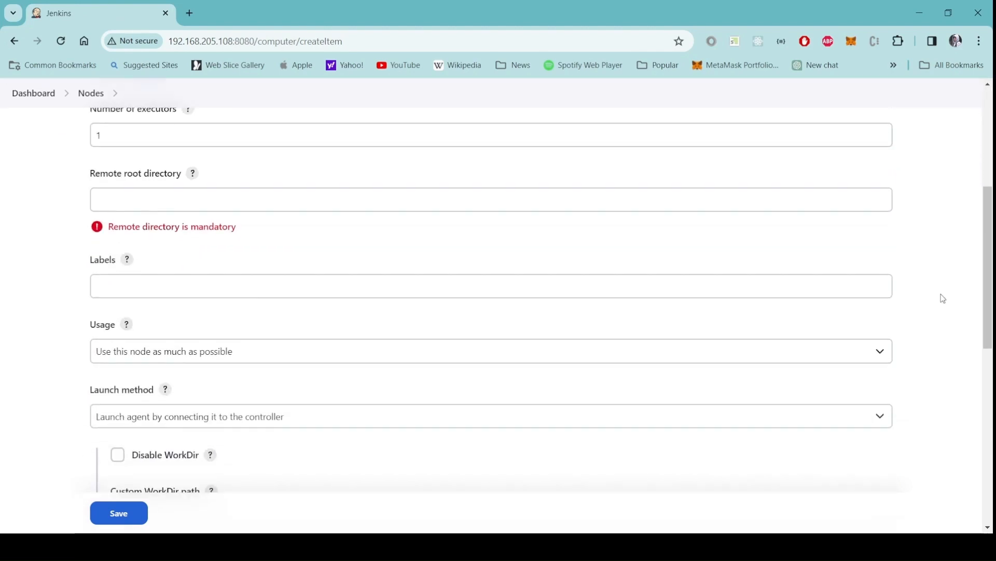
{"action": "scroll", "coordinate": [943, 299], "scroll_direction": "down", "scroll_amount": 8}
{"action": "scroll", "coordinate": [943, 299], "scroll_direction": "up", "scroll_amount": 14}
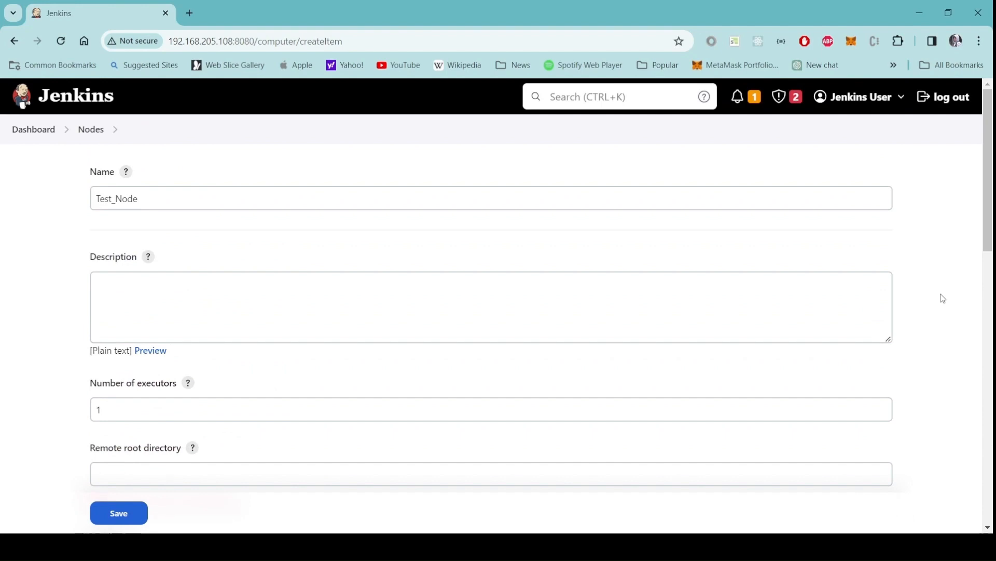
{"action": "left_click", "coordinate": [451, 282]}
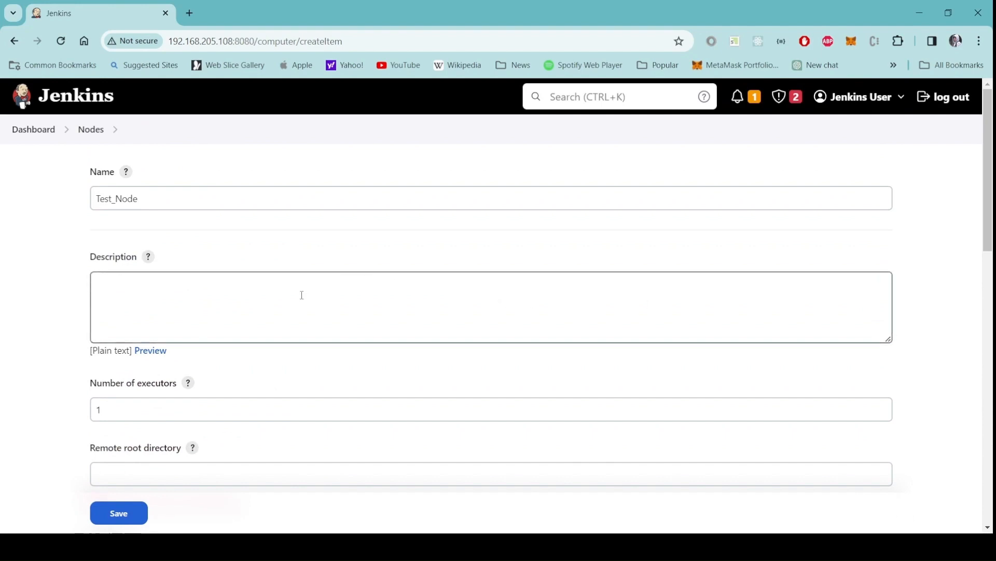
{"action": "left_click", "coordinate": [140, 201]}
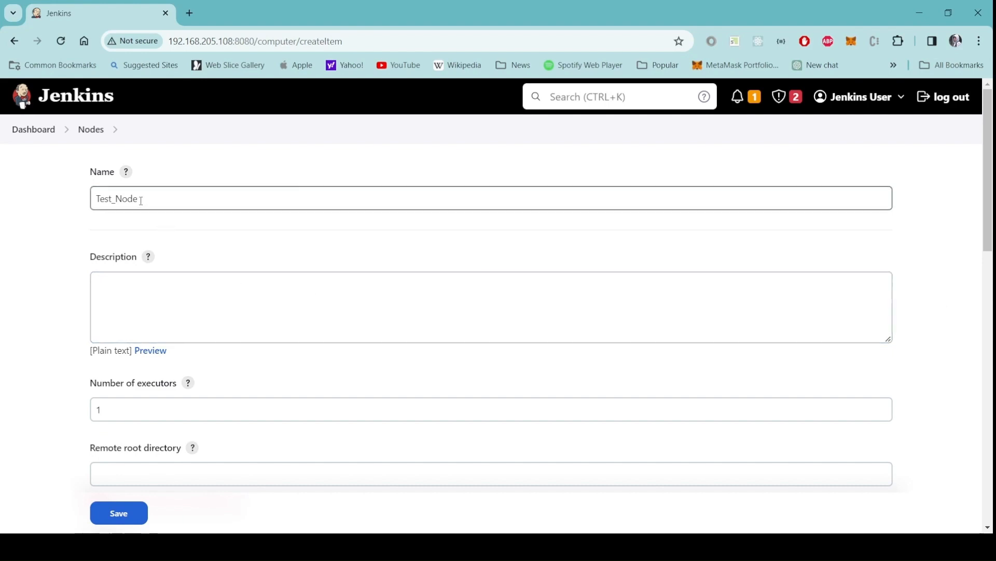
{"action": "scroll", "coordinate": [222, 309], "scroll_direction": "down", "scroll_amount": 2}
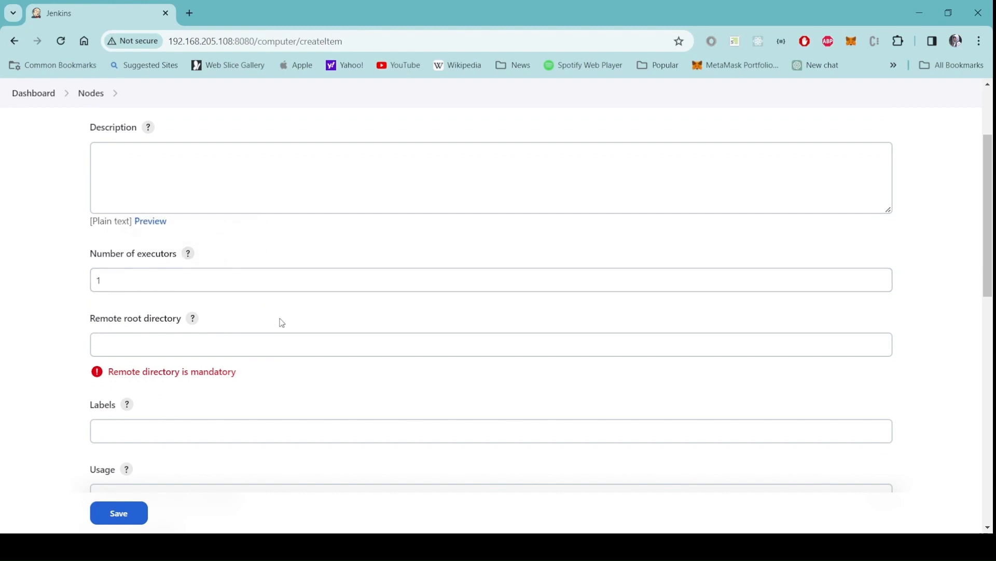
{"action": "scroll", "coordinate": [528, 400], "scroll_direction": "down", "scroll_amount": 7}
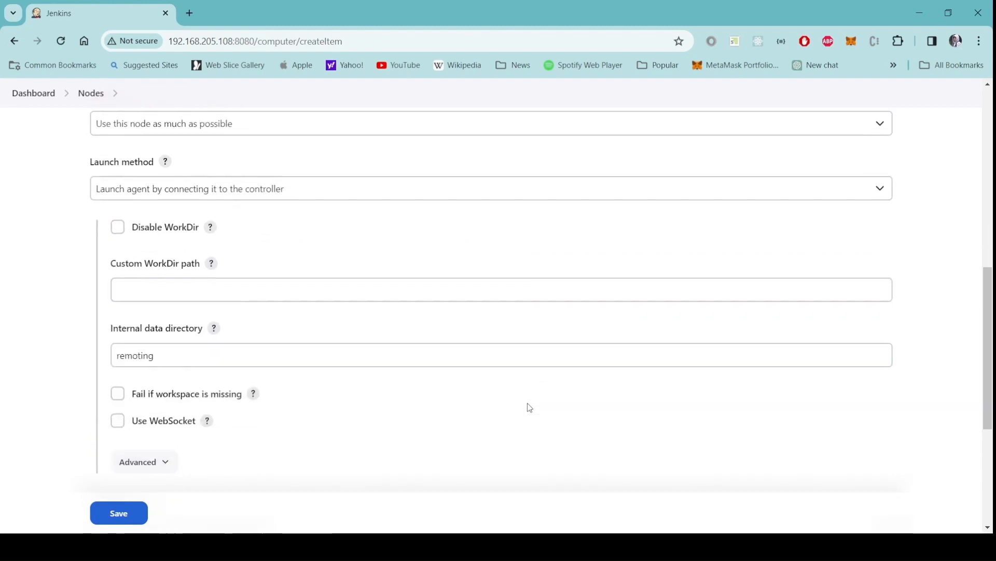
{"action": "scroll", "coordinate": [529, 407], "scroll_direction": "down", "scroll_amount": 5}
{"action": "scroll", "coordinate": [527, 407], "scroll_direction": "up", "scroll_amount": 5}
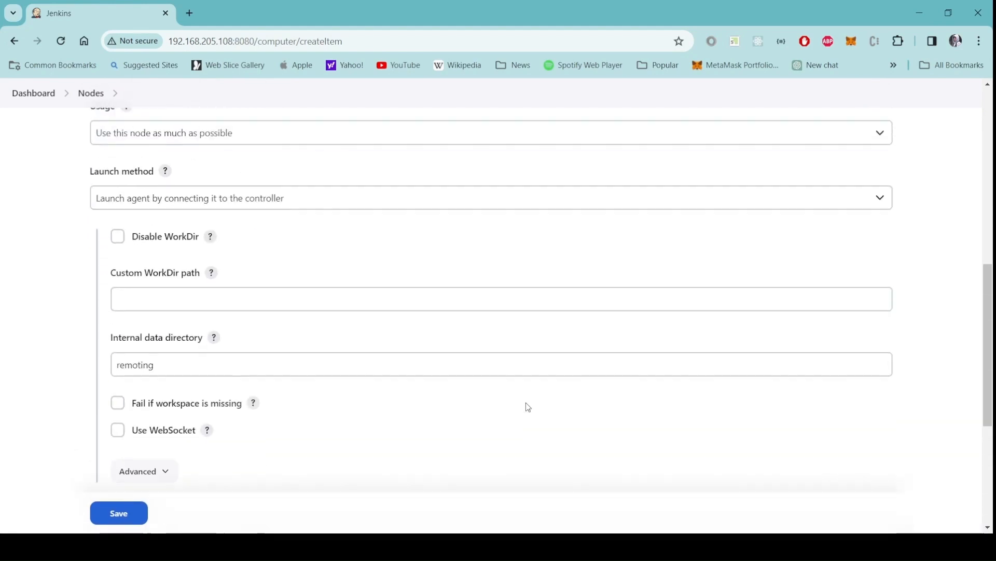
Set the node's remote root directory to /home/administrator/jenkins_node
{"action": "scroll", "coordinate": [528, 407], "scroll_direction": "up", "scroll_amount": 5}
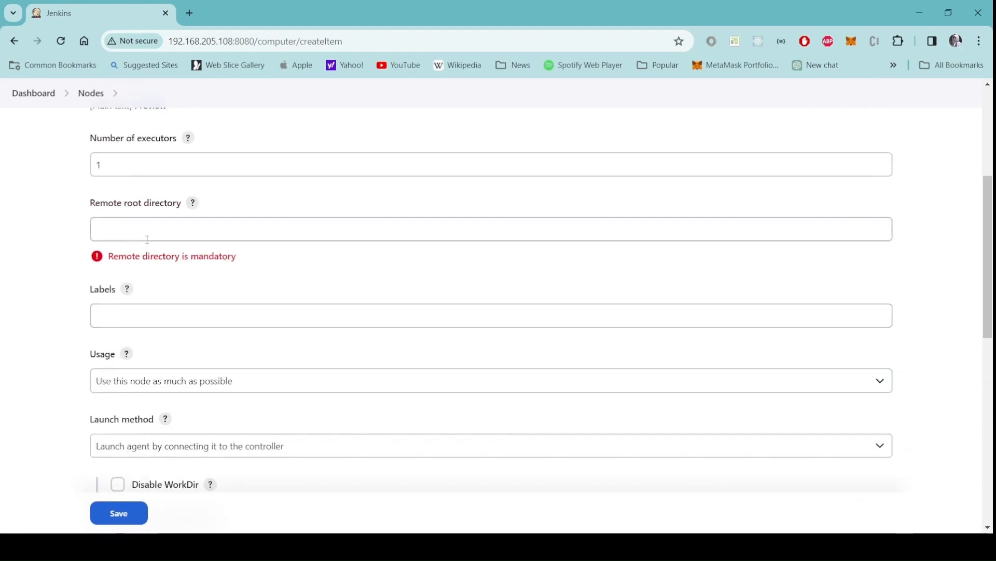
{"action": "left_click", "coordinate": [141, 220]}
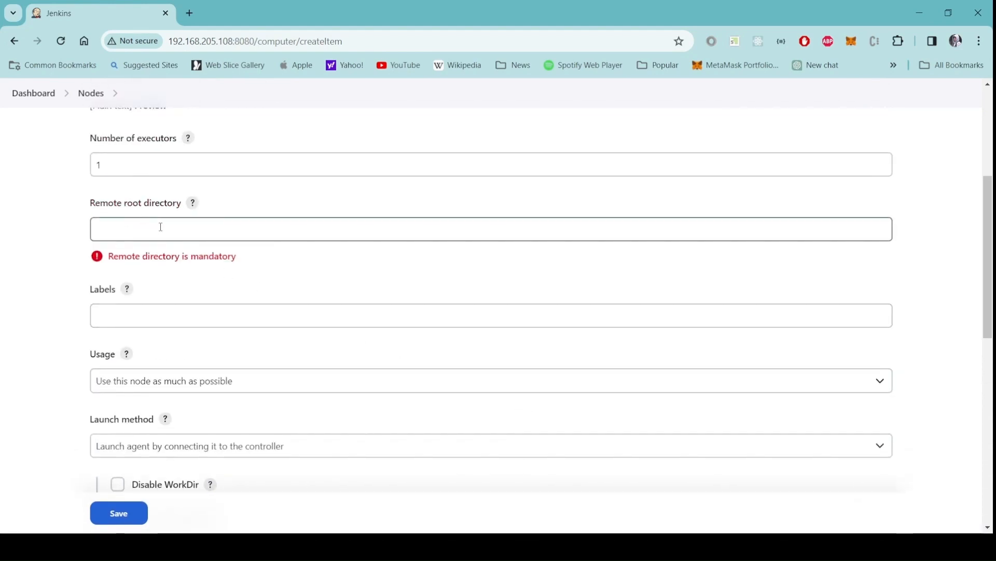
{"action": "left_click", "coordinate": [161, 227]}
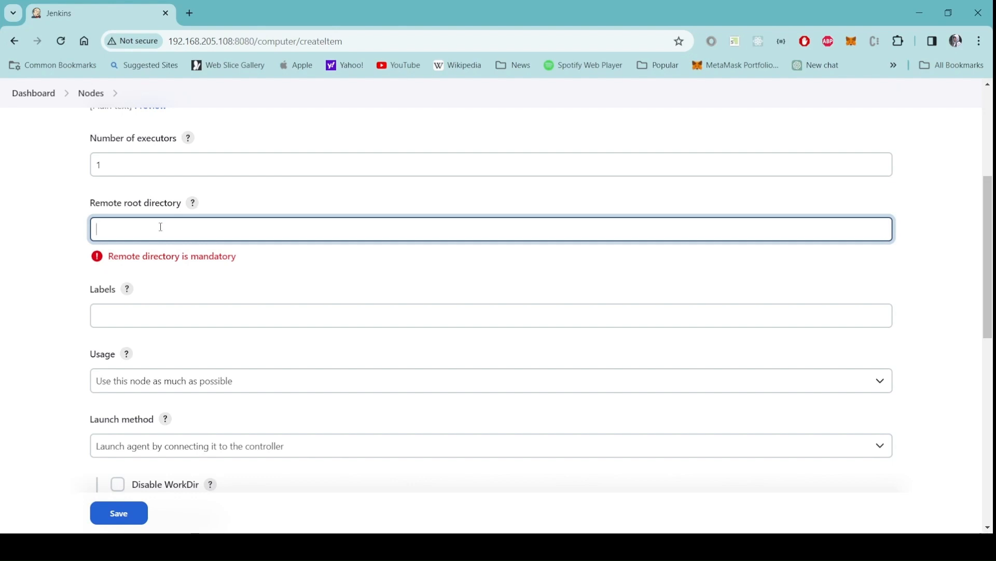
{"action": "type", "text": "/home/administrator/jenkins_node"}
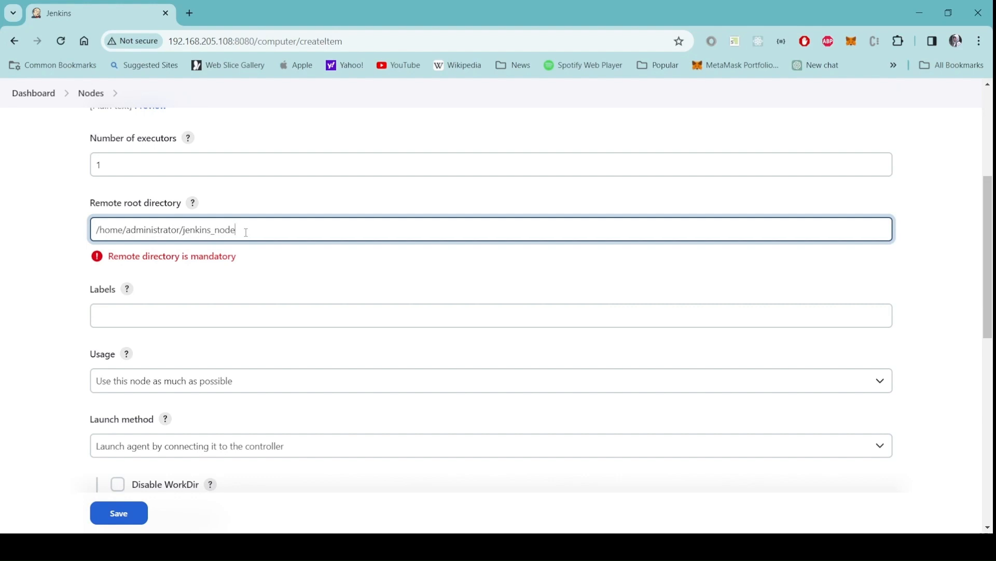
{"action": "left_click", "coordinate": [277, 279]}
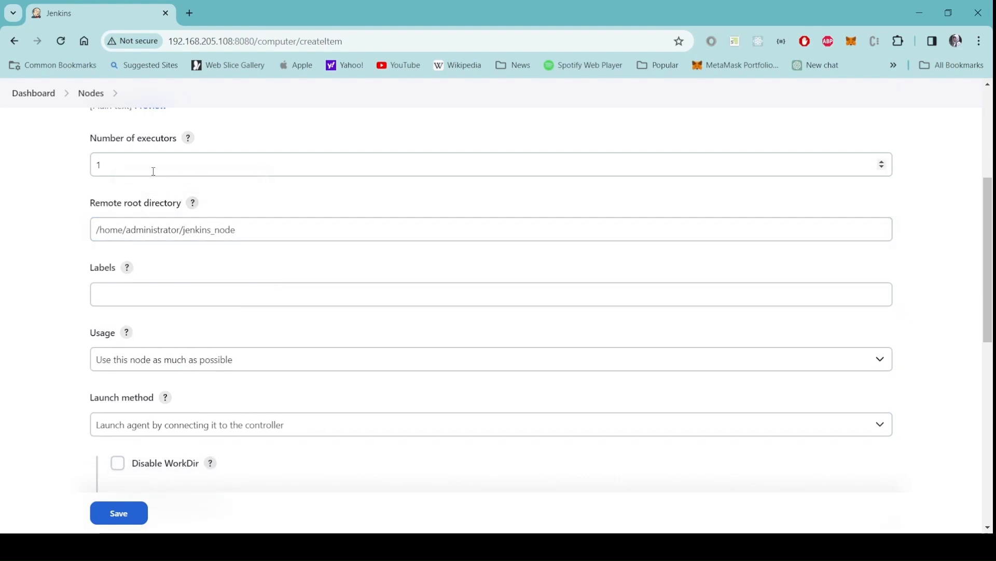
Set the node's number of executors to 2
{"action": "left_click", "coordinate": [122, 165]}
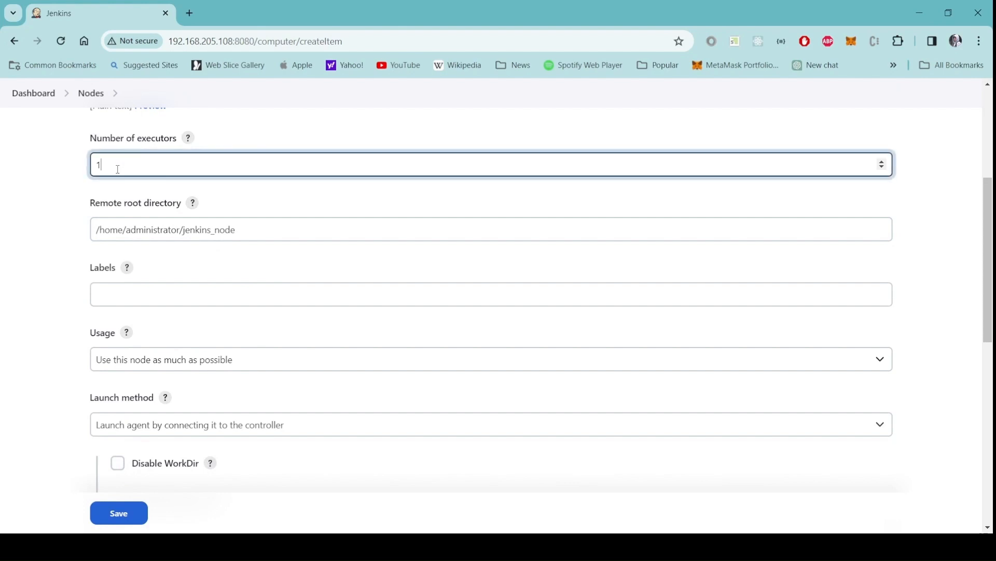
{"action": "left_click_drag", "start_coordinate": [116, 165], "coordinate": [96, 166]}
{"action": "type", "text": "2"}
{"action": "left_click", "coordinate": [244, 197]}
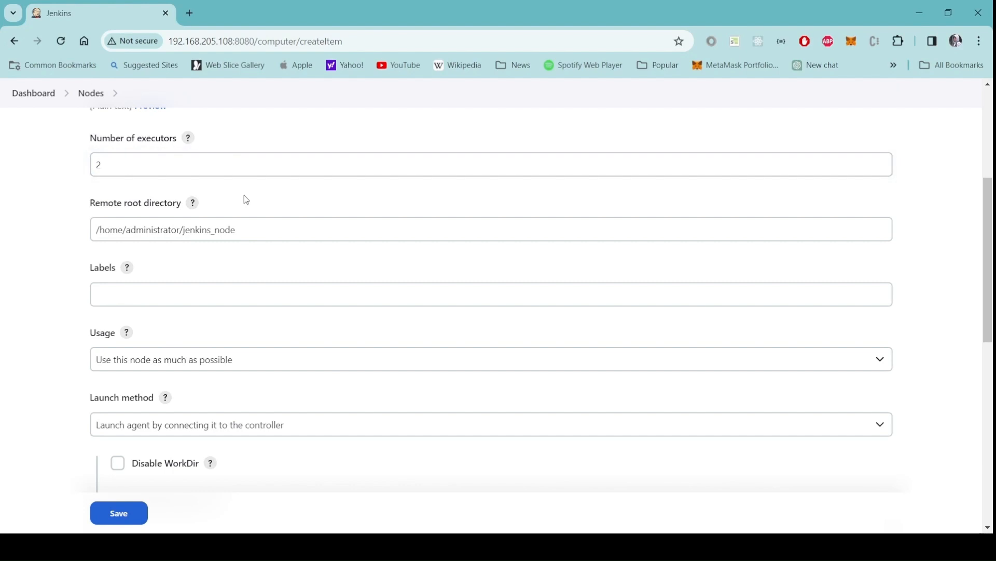
{"action": "left_click", "coordinate": [124, 172]}
Give the node the label test_node
{"action": "left_click", "coordinate": [234, 293]}
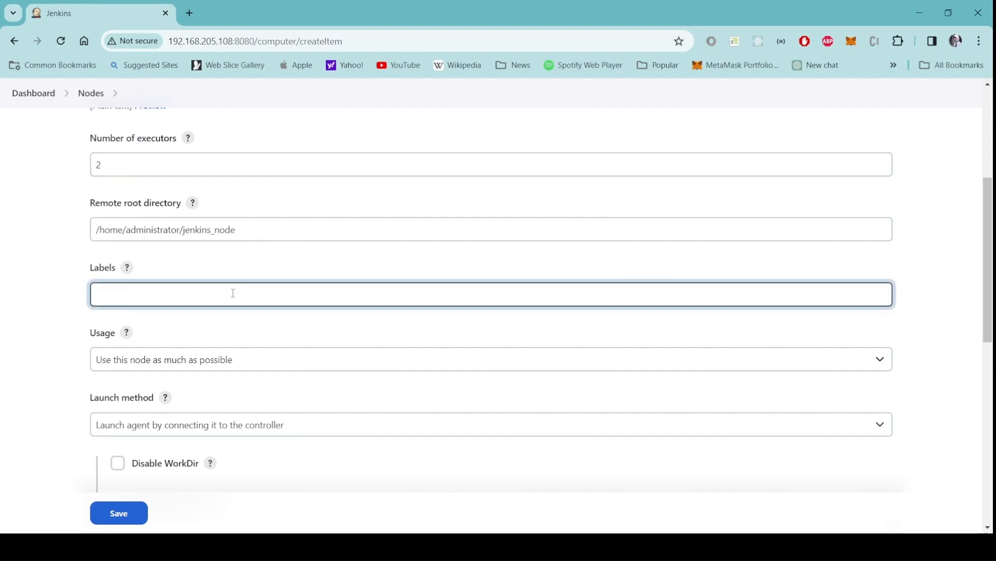
{"action": "type", "text": "test_node"}
{"action": "left_click_drag", "start_coordinate": [140, 295], "coordinate": [94, 296]}
{"action": "scroll", "coordinate": [939, 336], "scroll_direction": "up", "scroll_amount": 5}
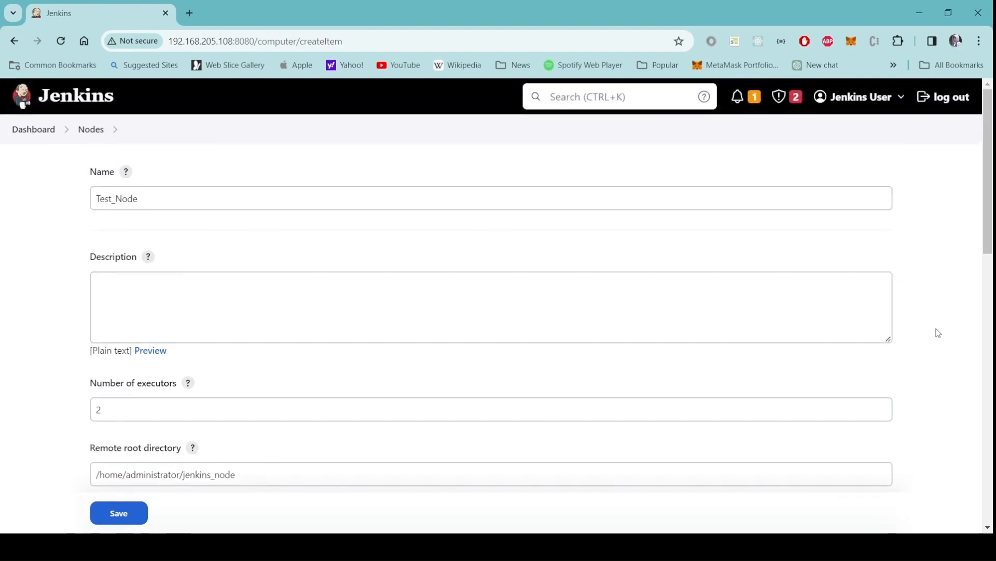
Review the remaining launch, availability and node property settings of Test_Node and save the new node
{"action": "scroll", "coordinate": [938, 333], "scroll_direction": "down", "scroll_amount": 9}
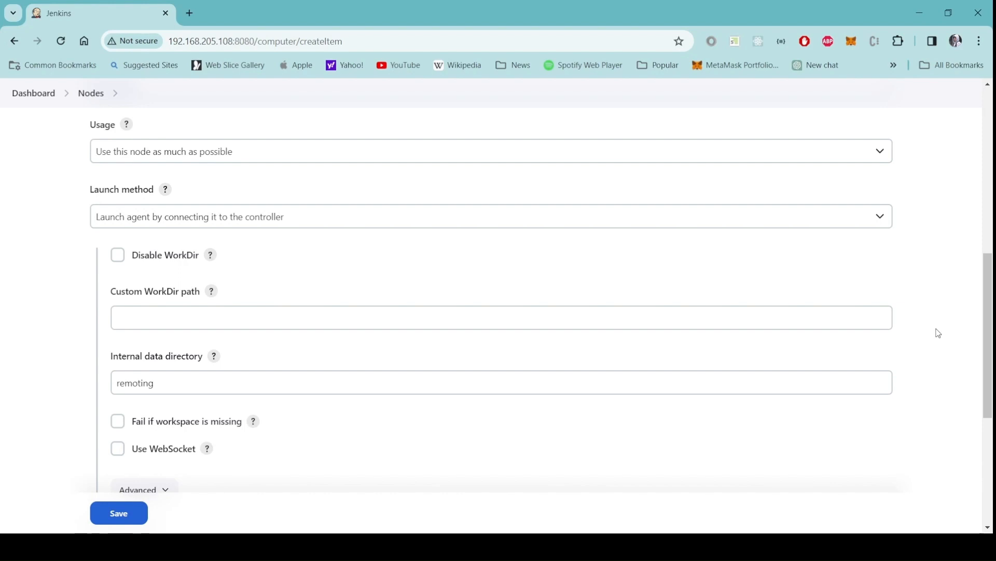
{"action": "scroll", "coordinate": [938, 333], "scroll_direction": "down", "scroll_amount": 3}
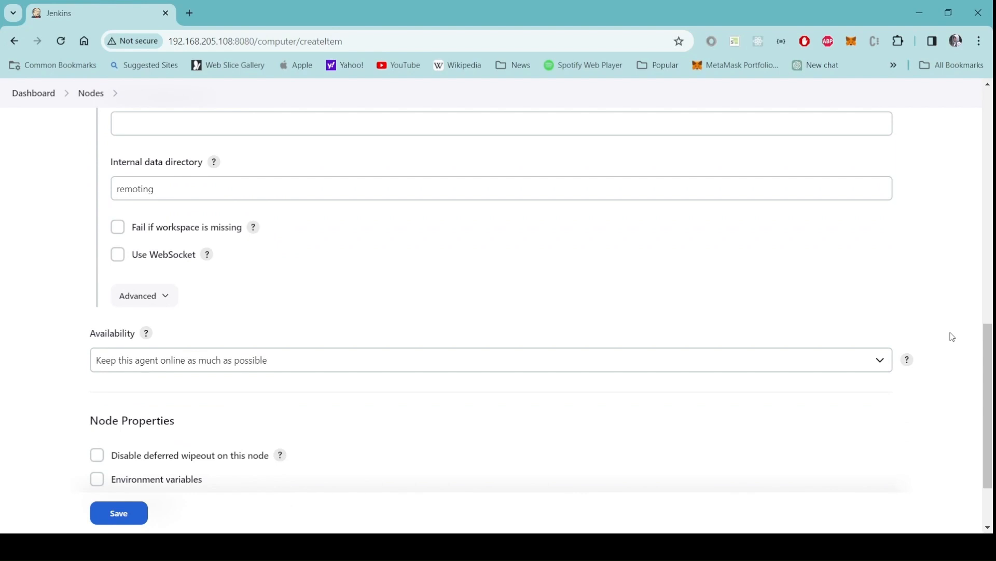
{"action": "scroll", "coordinate": [953, 337], "scroll_direction": "down", "scroll_amount": 2}
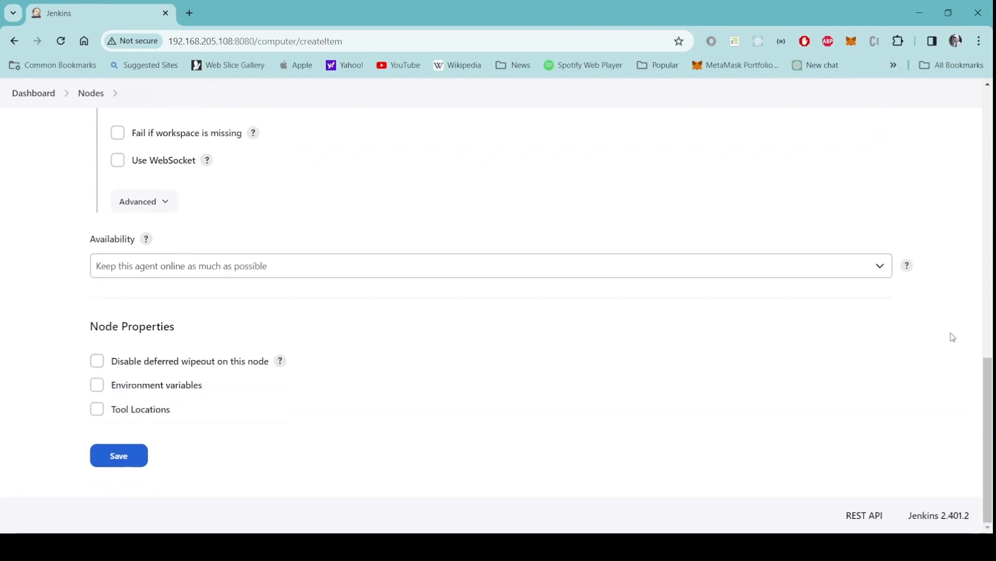
{"action": "left_click", "coordinate": [118, 464]}
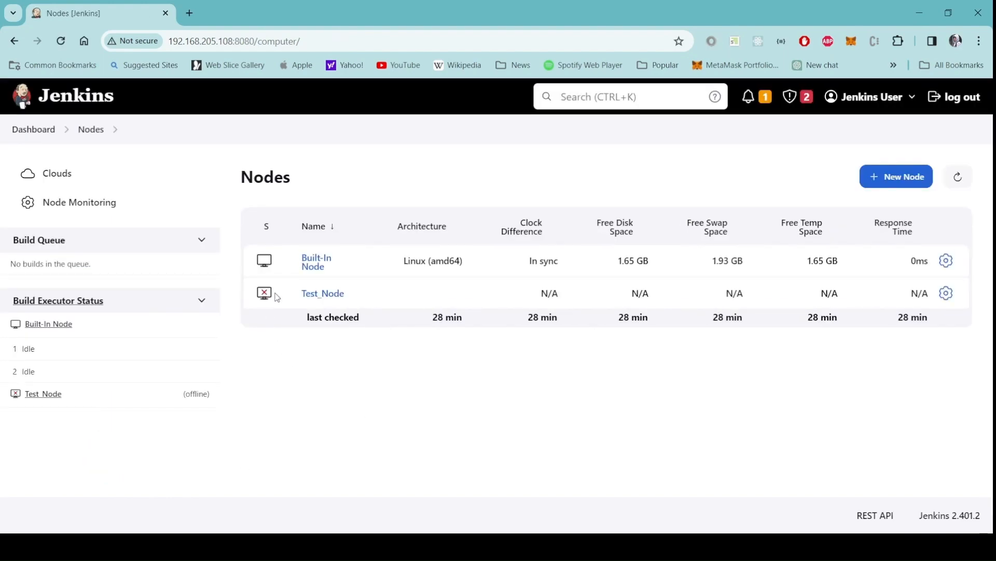
Open Test_Node from the nodes list and copy the Unix commands for running the agent from the command line
{"action": "mouse_move", "coordinate": [336, 300]}
{"action": "left_click", "coordinate": [325, 296]}
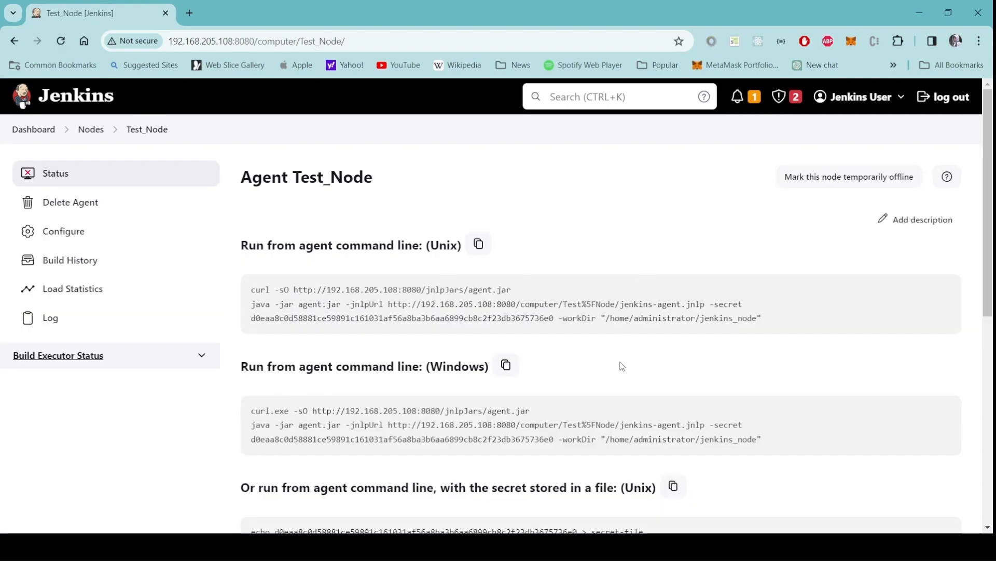
{"action": "scroll", "coordinate": [621, 366], "scroll_direction": "down", "scroll_amount": 2}
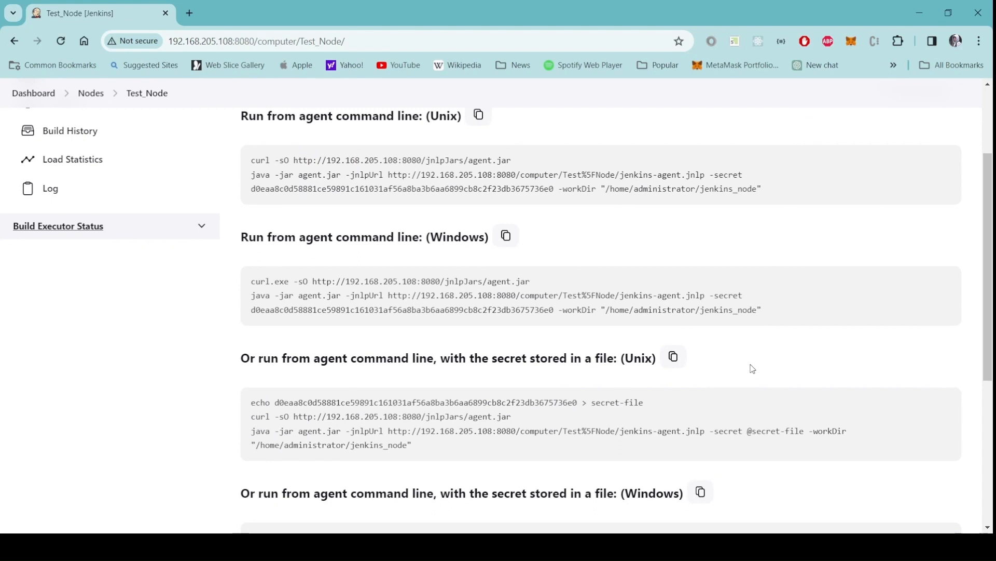
{"action": "scroll", "coordinate": [752, 367], "scroll_direction": "up", "scroll_amount": 3}
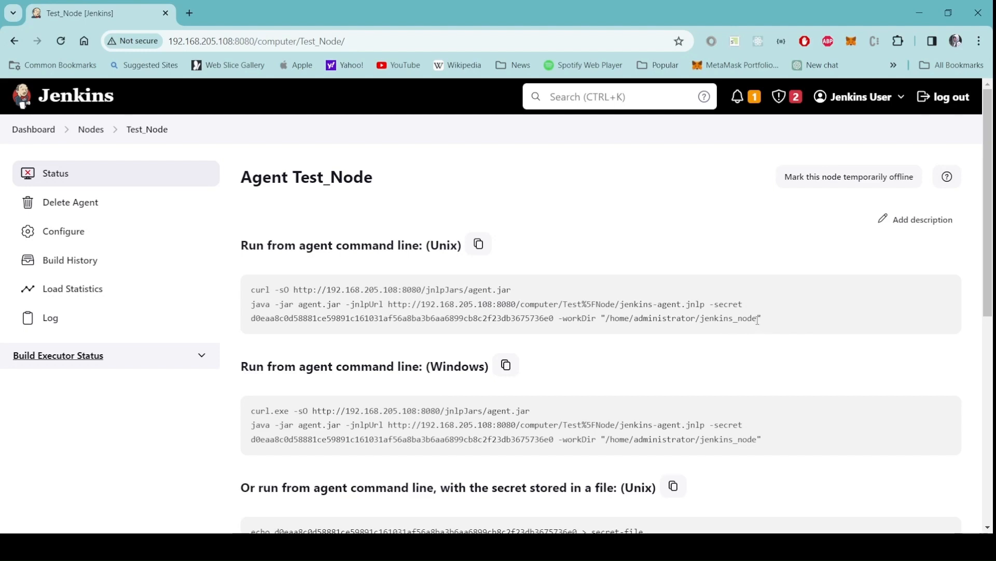
{"action": "left_click_drag", "start_coordinate": [757, 318], "coordinate": [605, 319]}
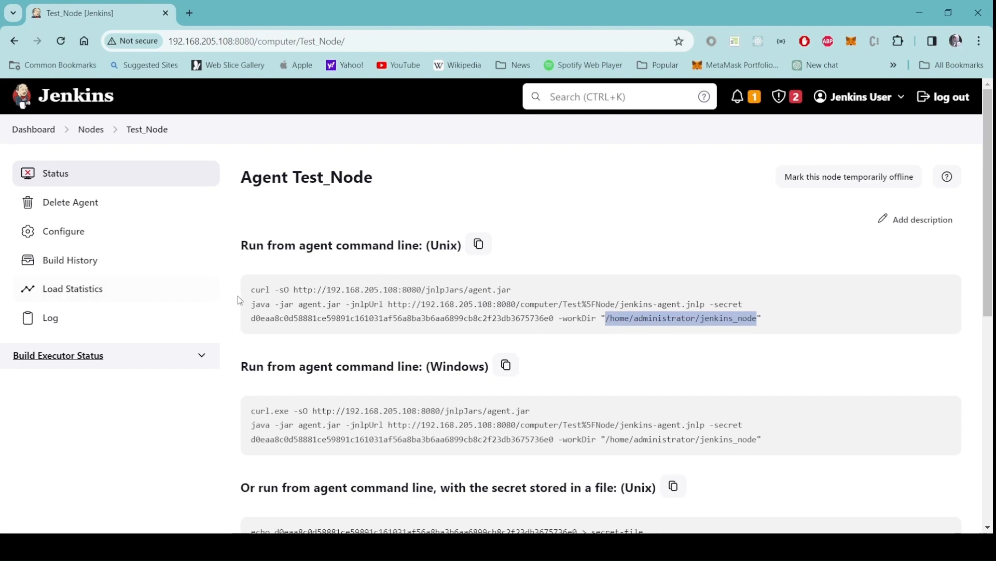
{"action": "left_click", "coordinate": [804, 322]}
{"action": "left_click_drag", "start_coordinate": [762, 319], "coordinate": [252, 288]}
{"action": "key", "text": "ctrl+c"}
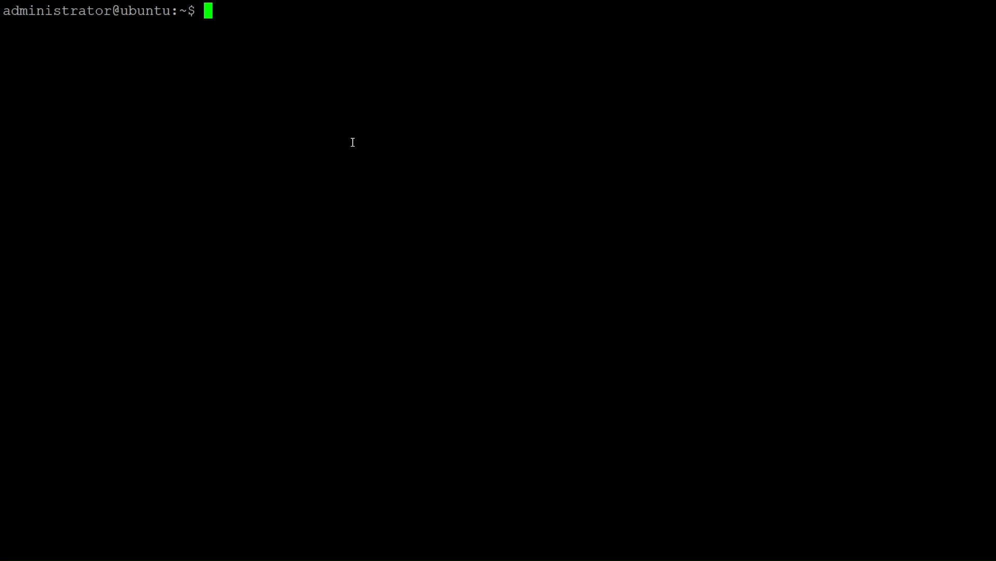
Switch to the Ubuntu terminal, print the working directory and create a jenkins_node directory there
{"action": "type", "text": "pwd"}
{"action": "key", "text": "Return"}
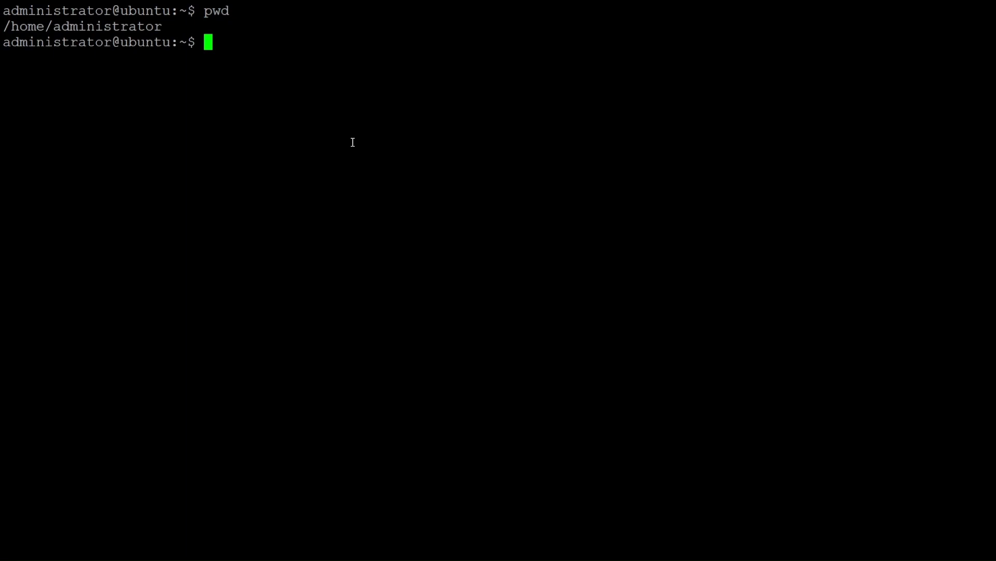
{"action": "type", "text": "mkdir jenkins_node"}
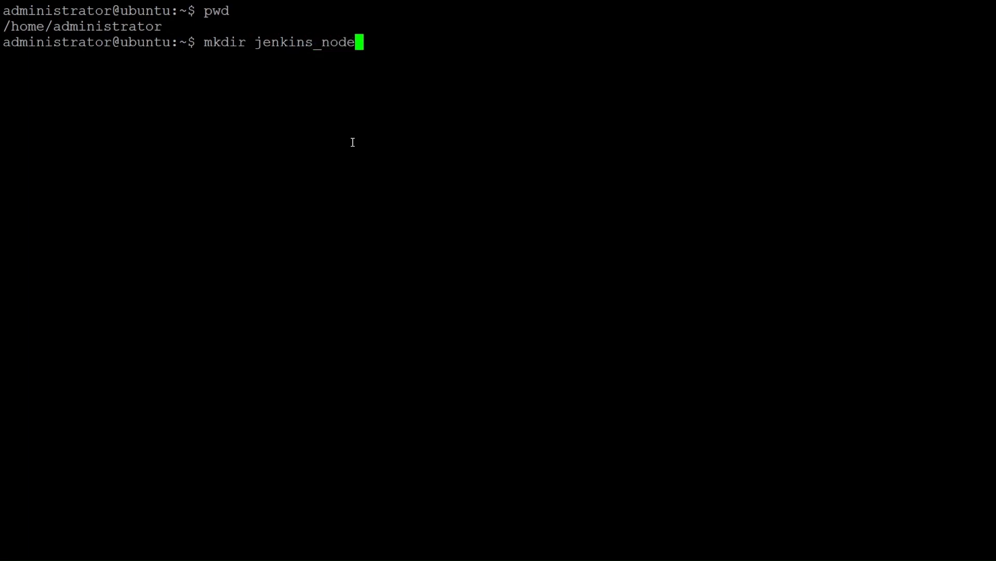
{"action": "key", "text": "Return"}
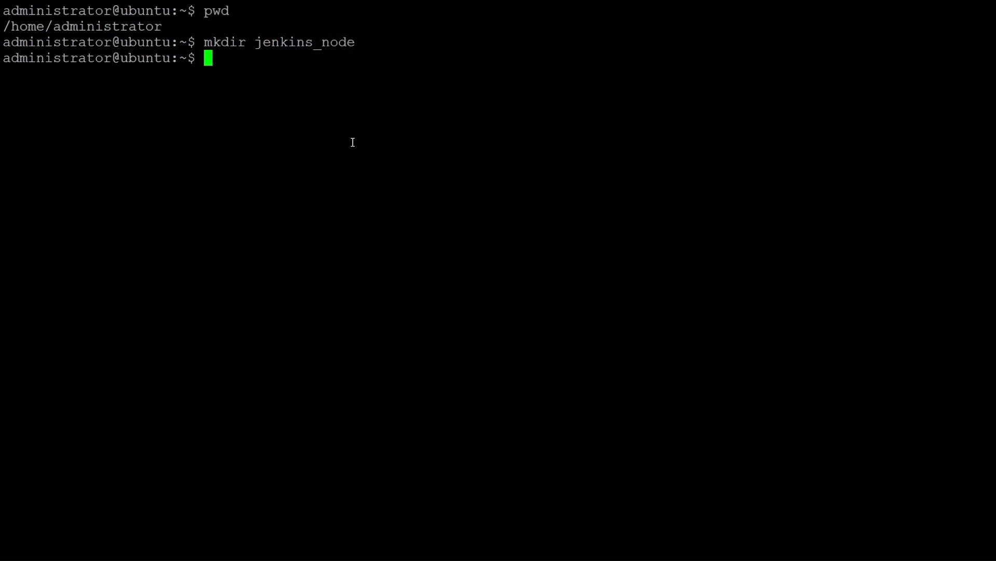
Change into the jenkins_node directory and print its full path to check it against the remote root directory
{"action": "type", "text": "cd jenk"}
{"action": "key", "text": "Tab"}
{"action": "key", "text": "Return"}
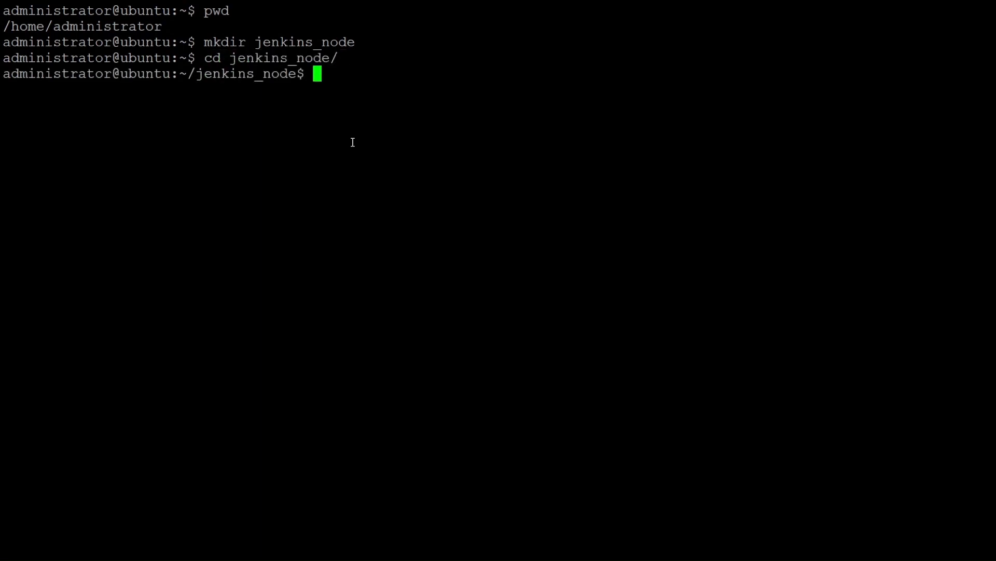
{"action": "type", "text": "pwd"}
{"action": "key", "text": "Return"}
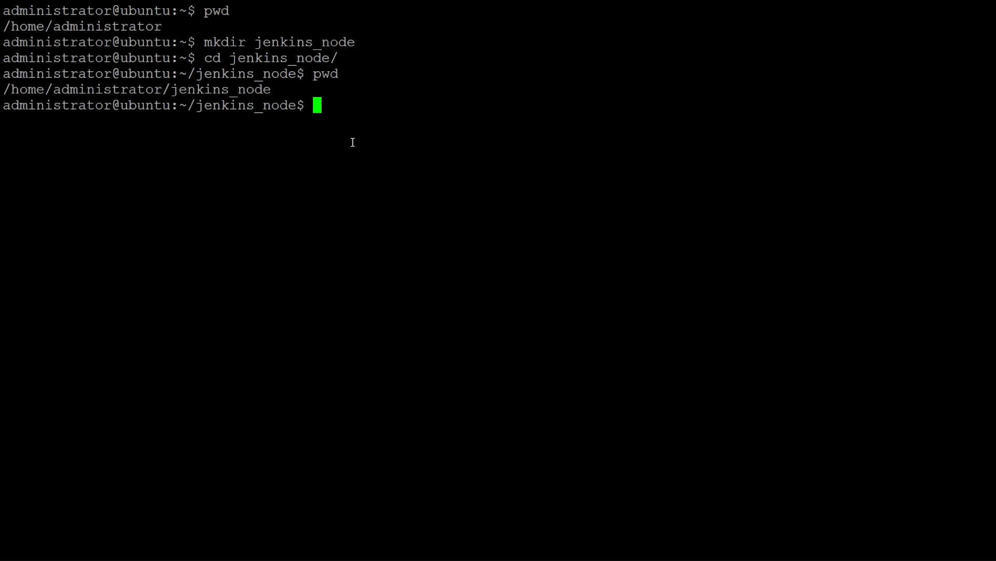
{"action": "left_click_drag", "start_coordinate": [272, 91], "coordinate": [3, 92]}
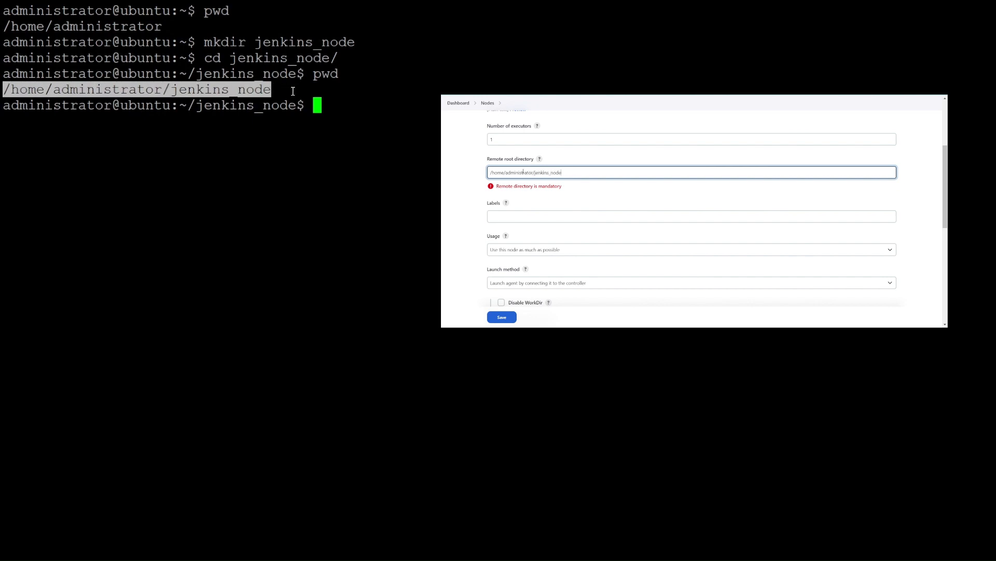
{"action": "left_click", "coordinate": [330, 103]}
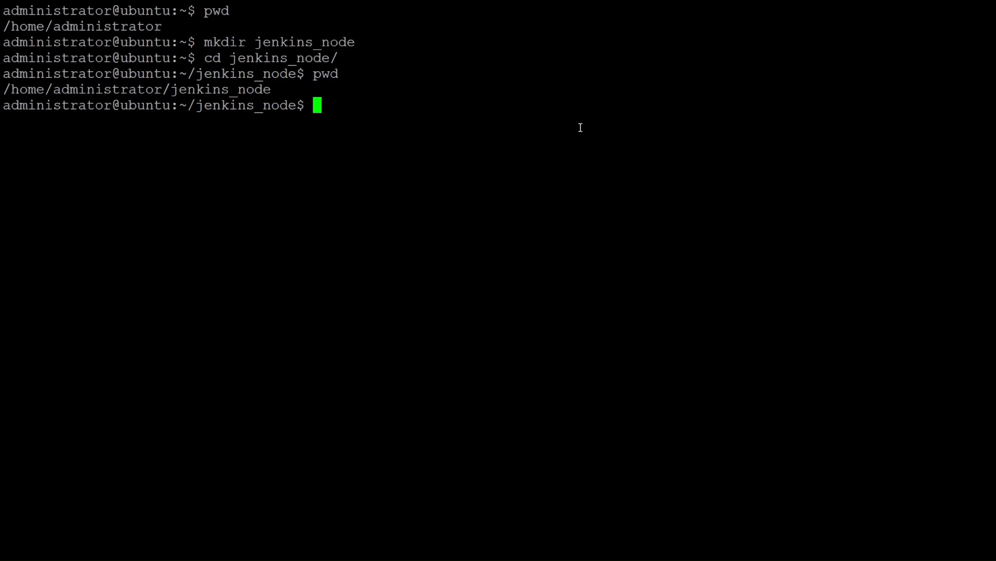
Paste and run the copied curl and java agent commands, including the agent secret, and check the connection log
{"action": "right_click", "coordinate": [492, 105]}
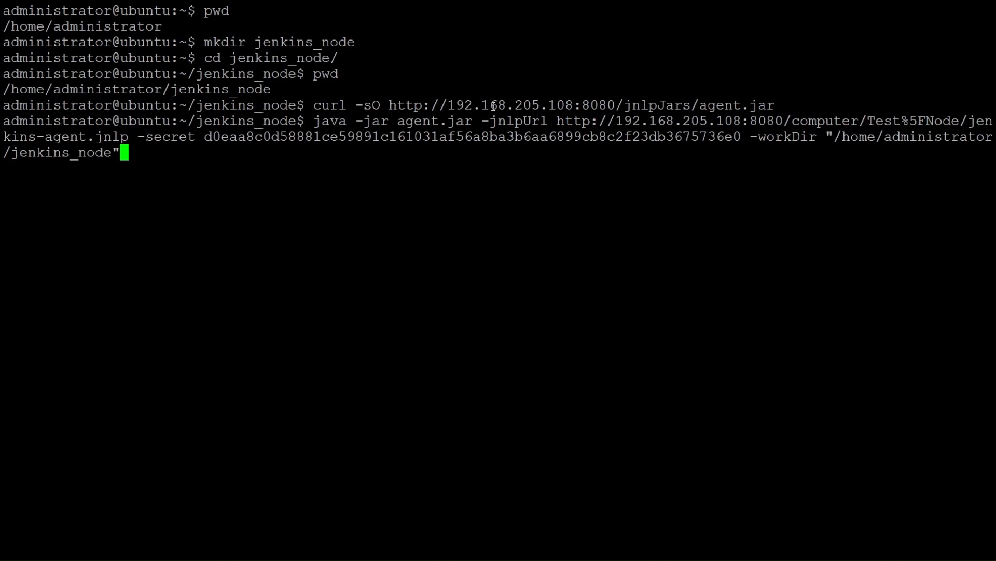
{"action": "key", "text": "Return"}
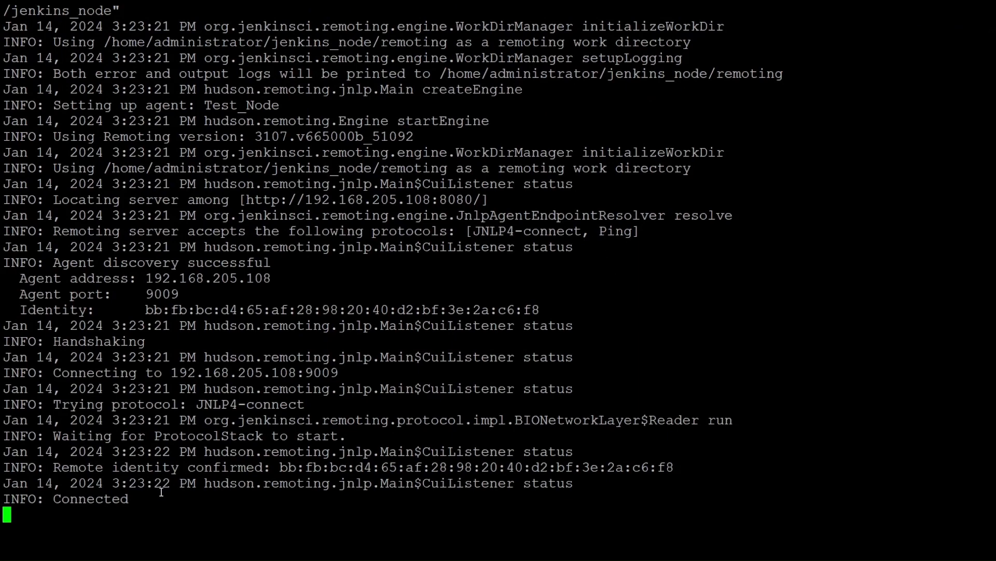
{"action": "left_click_drag", "start_coordinate": [129, 499], "coordinate": [1, 503]}
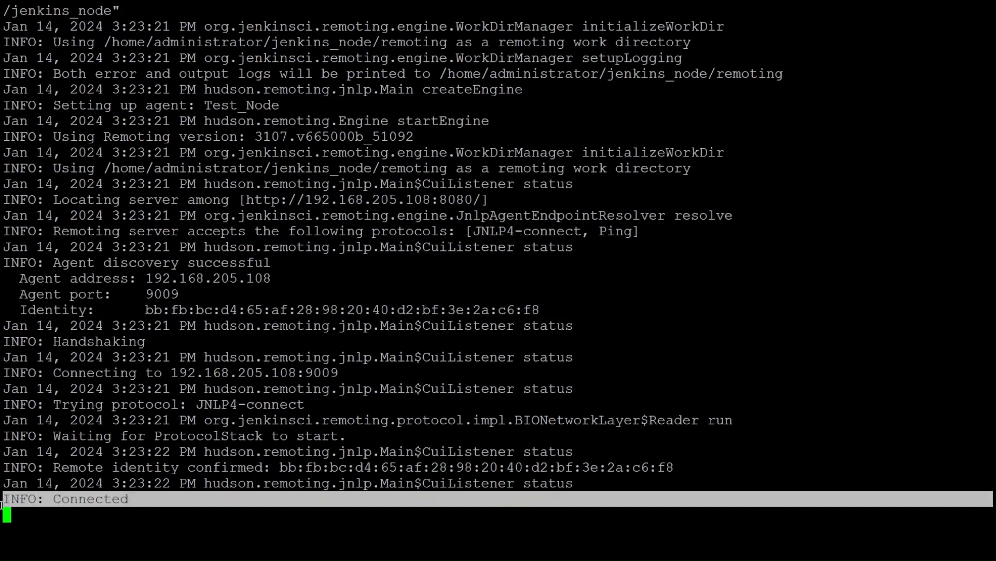
{"action": "left_click", "coordinate": [601, 349]}
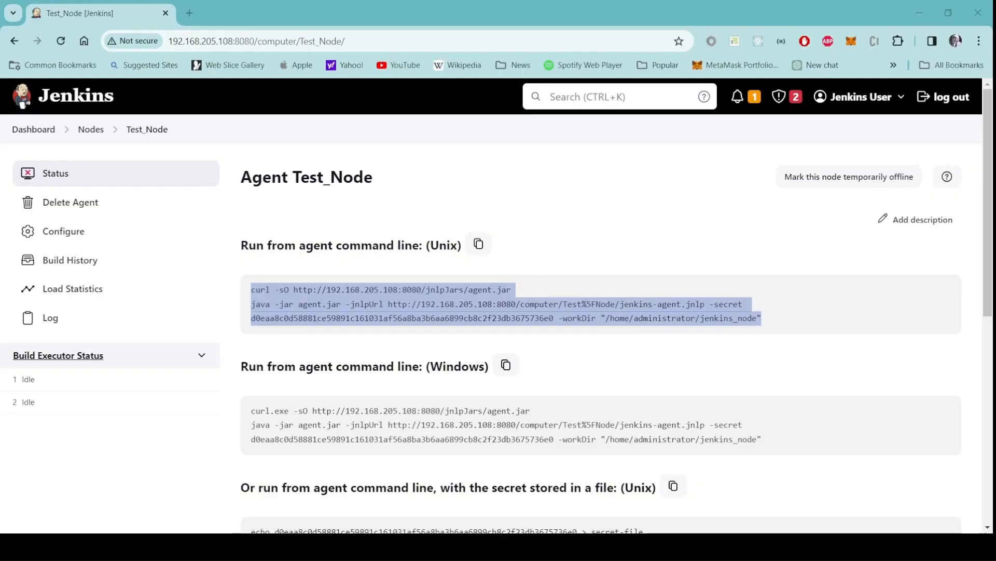
Switch back to Jenkins, reload Test_Node's status page and check the agent's connection there and in the nodes list
{"action": "left_click", "coordinate": [642, 255]}
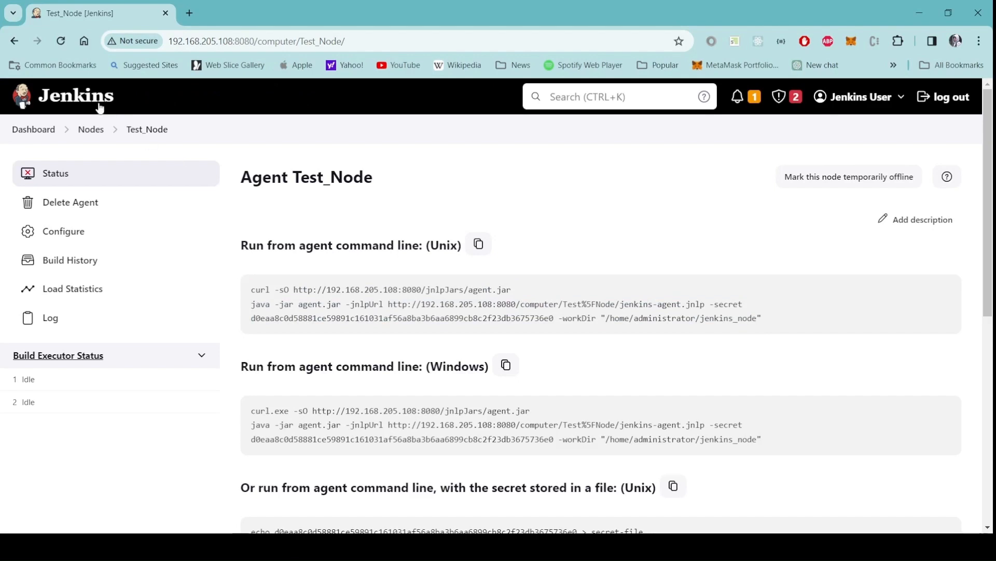
{"action": "left_click", "coordinate": [60, 44]}
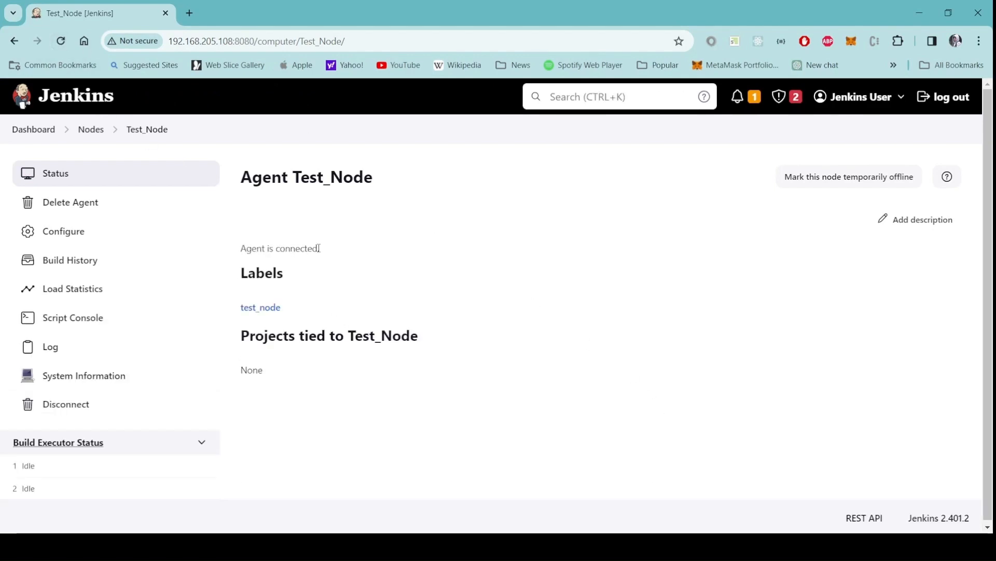
{"action": "left_click_drag", "start_coordinate": [319, 248], "coordinate": [241, 248]}
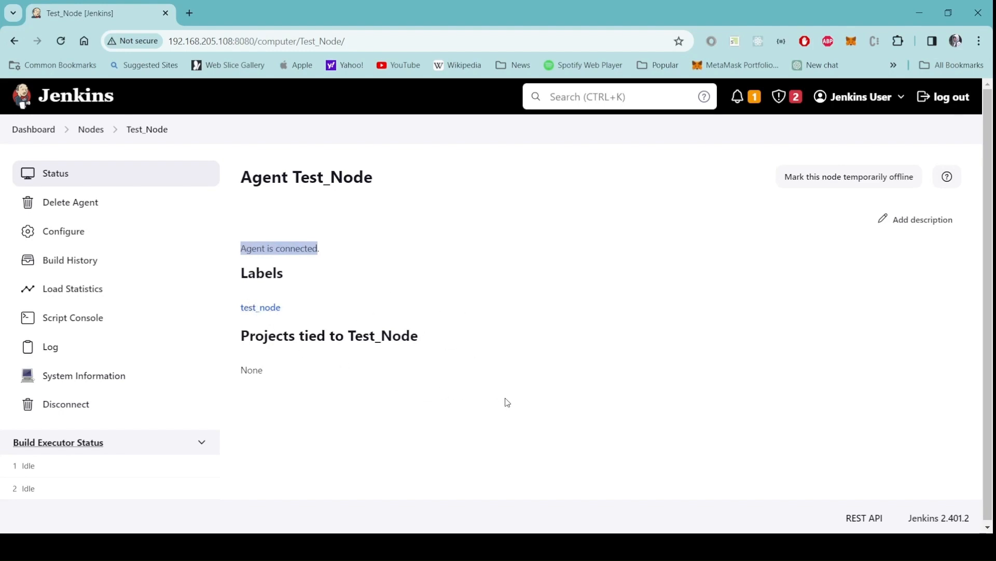
{"action": "left_click", "coordinate": [522, 385]}
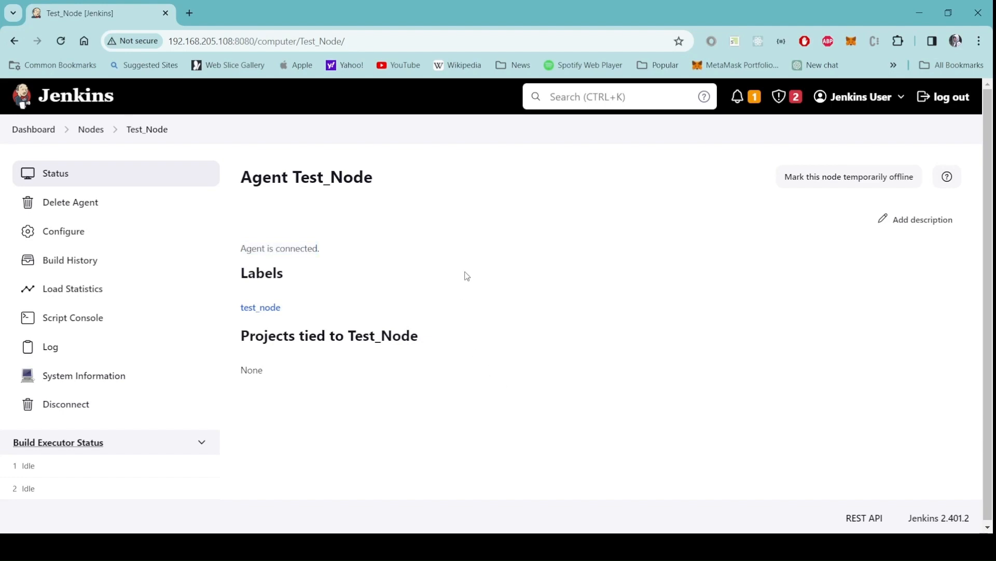
{"action": "left_click_drag", "start_coordinate": [375, 184], "coordinate": [294, 178]}
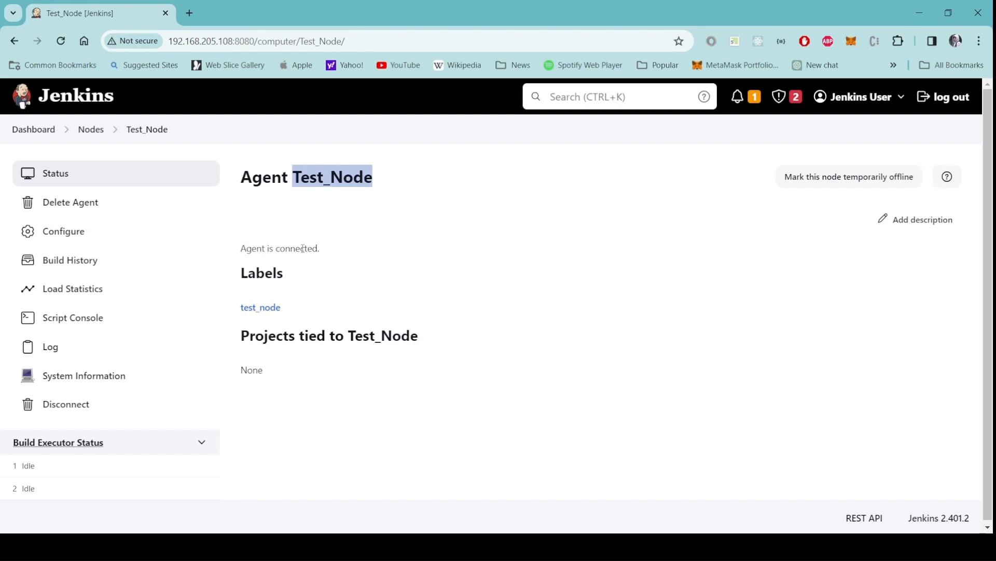
{"action": "left_click", "coordinate": [91, 133]}
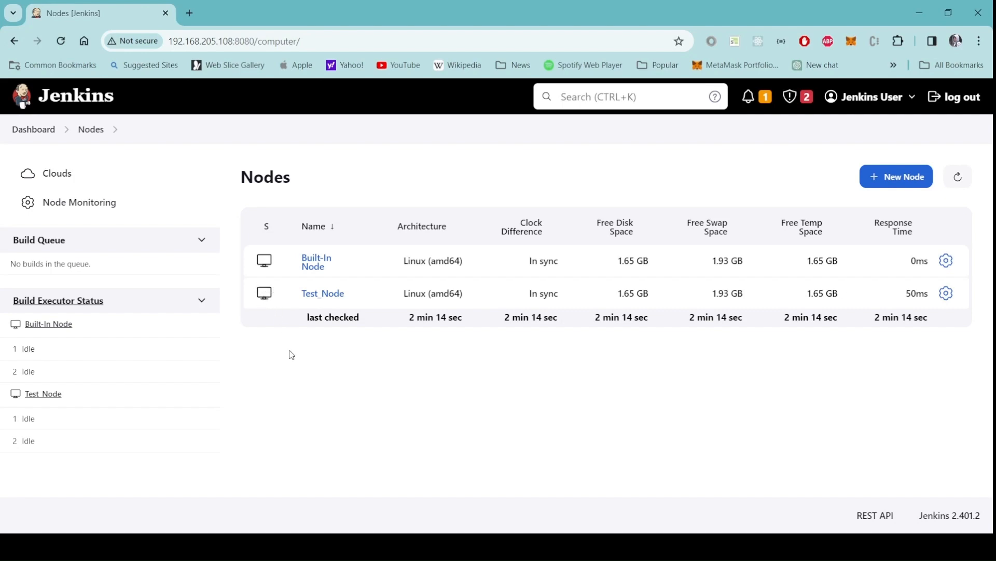
Go back to the dashboard and open the configuration of freestyle_demo_job
{"action": "left_click", "coordinate": [33, 129]}
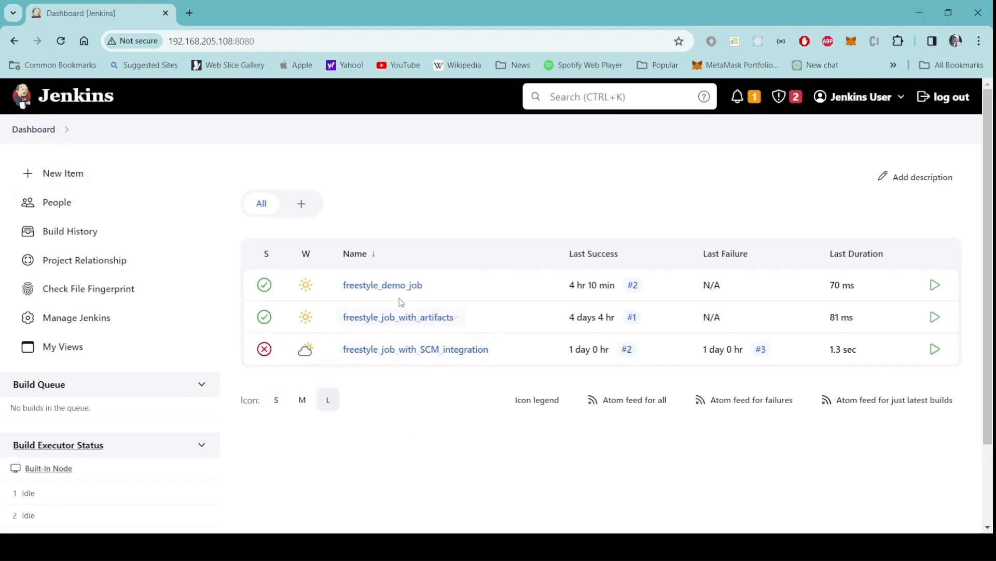
{"action": "left_click", "coordinate": [390, 286]}
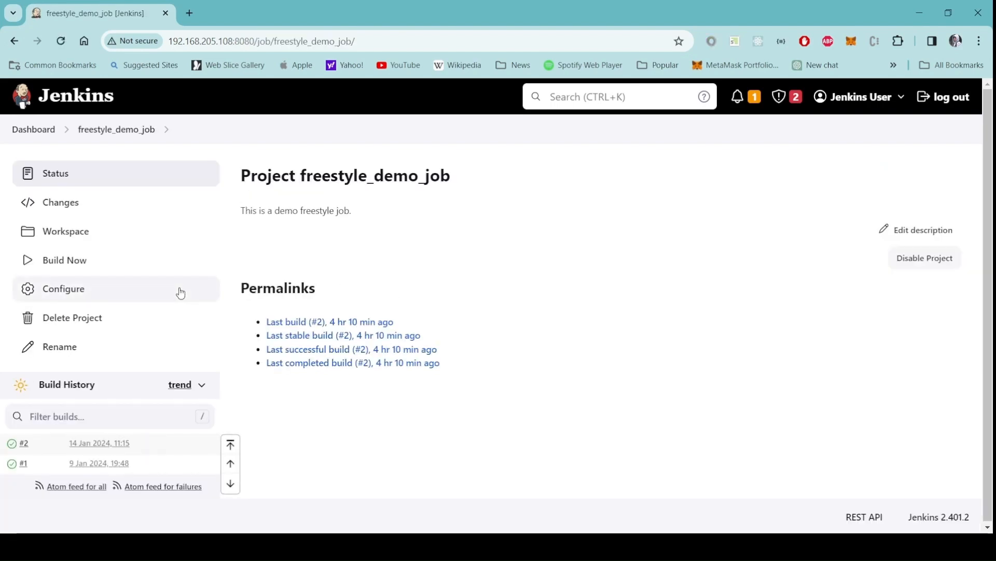
{"action": "left_click", "coordinate": [71, 298]}
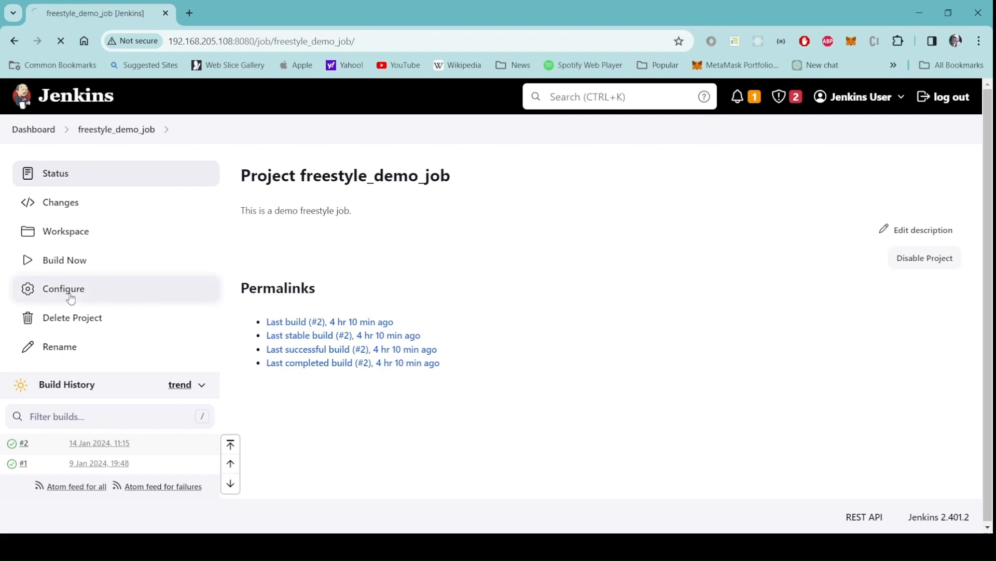
Restrict where freestyle_demo_job can be run, using the label expression test_node
{"action": "scroll", "coordinate": [531, 346], "scroll_direction": "down", "scroll_amount": 3}
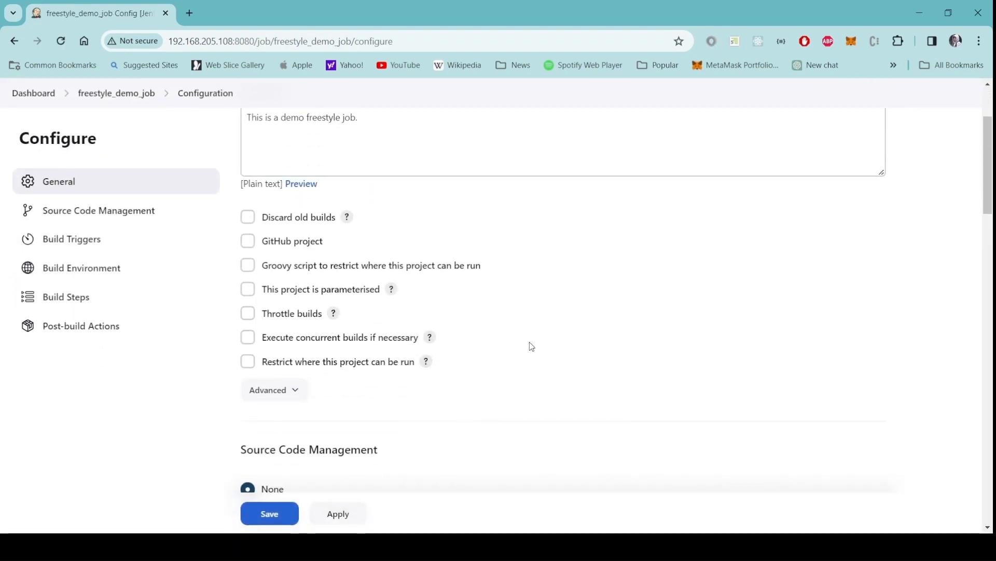
{"action": "scroll", "coordinate": [531, 346], "scroll_direction": "down", "scroll_amount": 1}
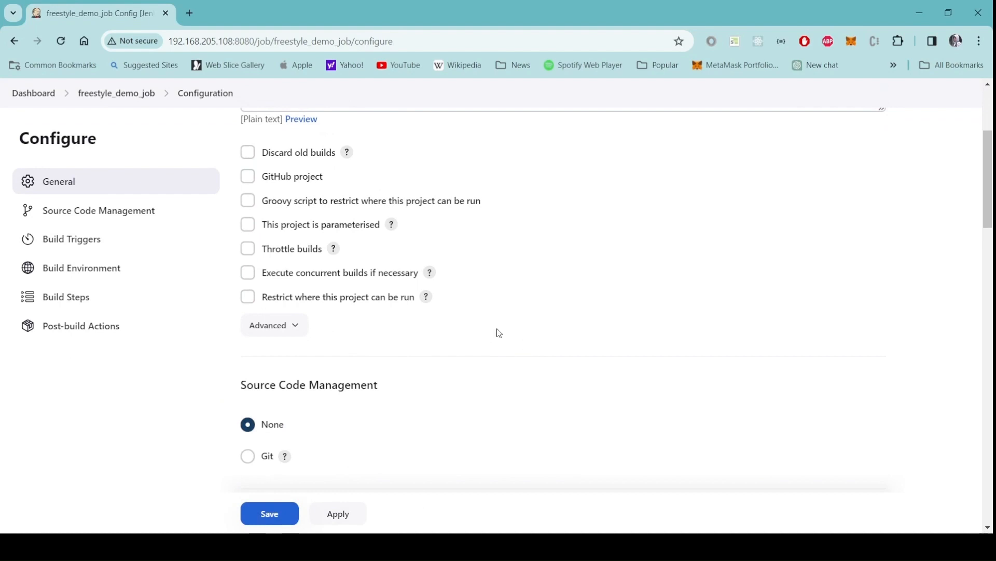
{"action": "left_click", "coordinate": [248, 297]}
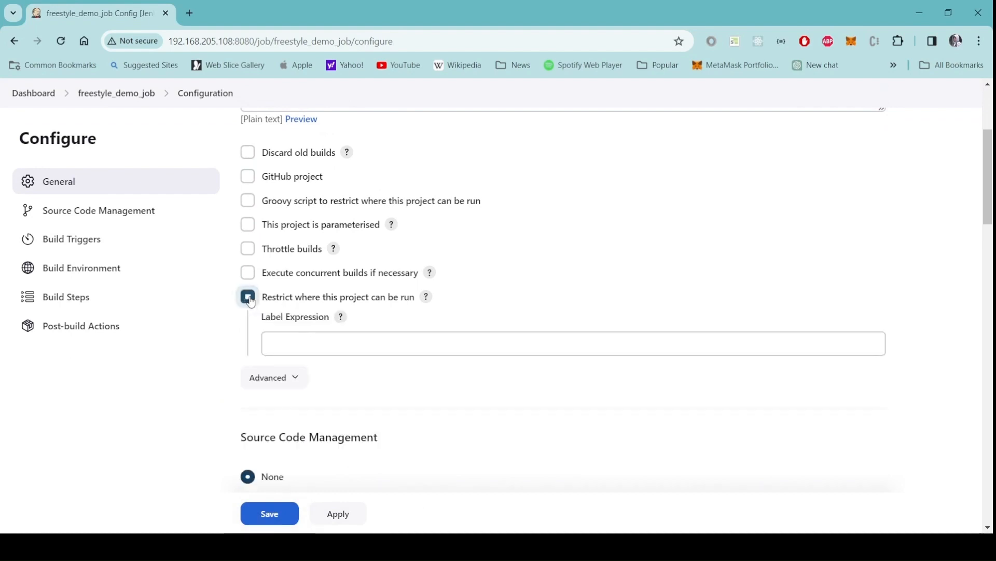
{"action": "left_click", "coordinate": [398, 348]}
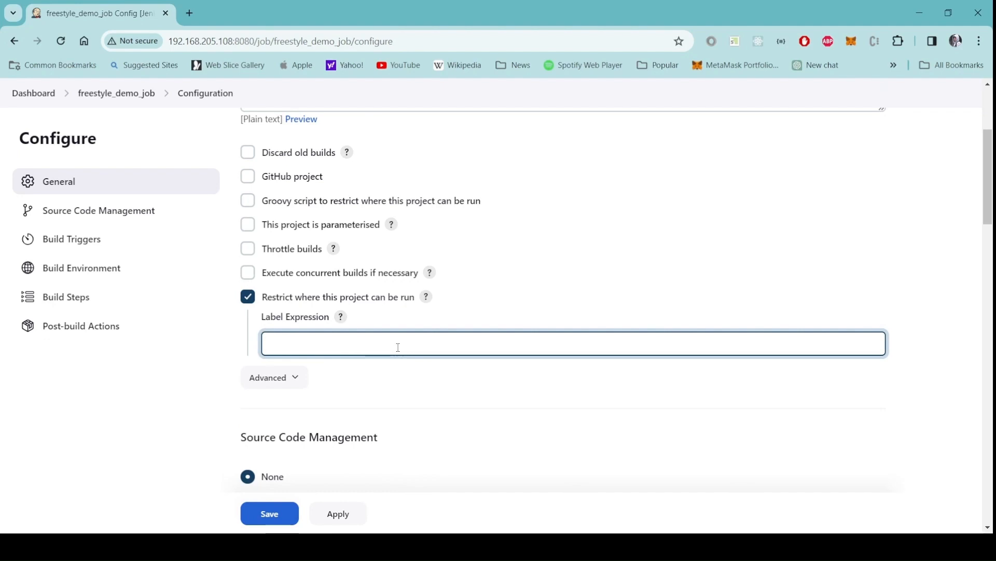
{"action": "type", "text": "test_node"}
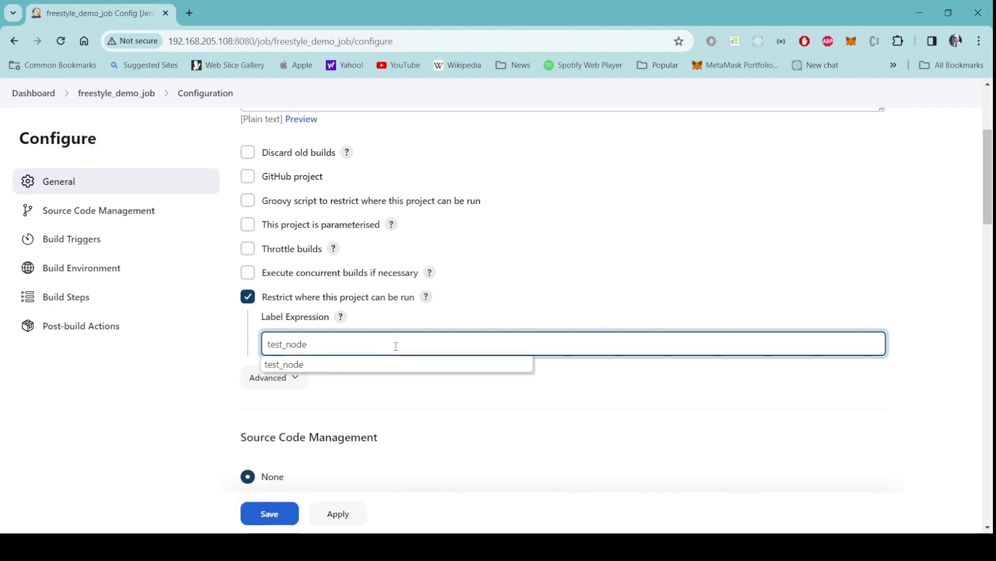
{"action": "left_click", "coordinate": [369, 363]}
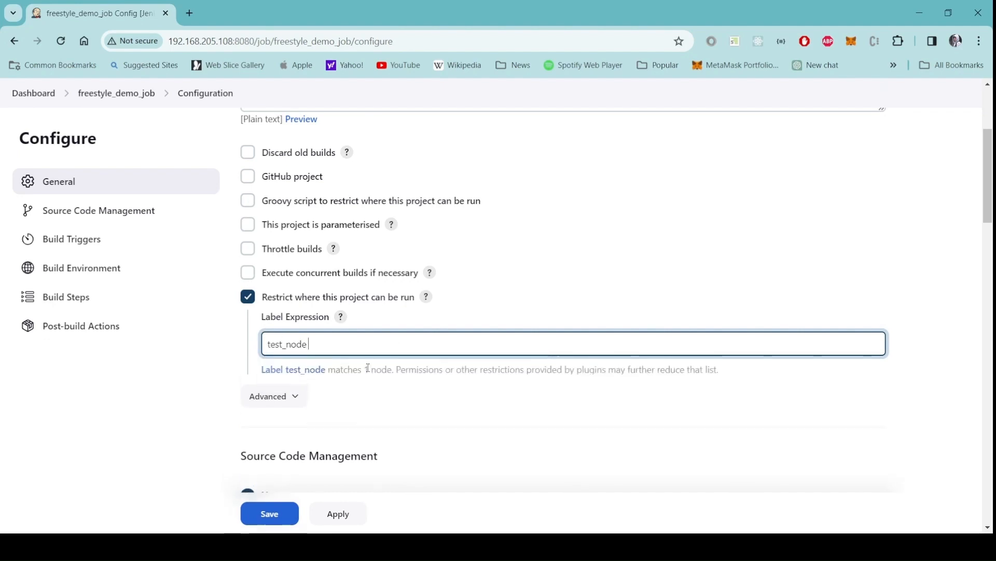
Review the remaining settings of freestyle_demo_job down to its shell build steps and save the configuration
{"action": "left_click", "coordinate": [454, 427]}
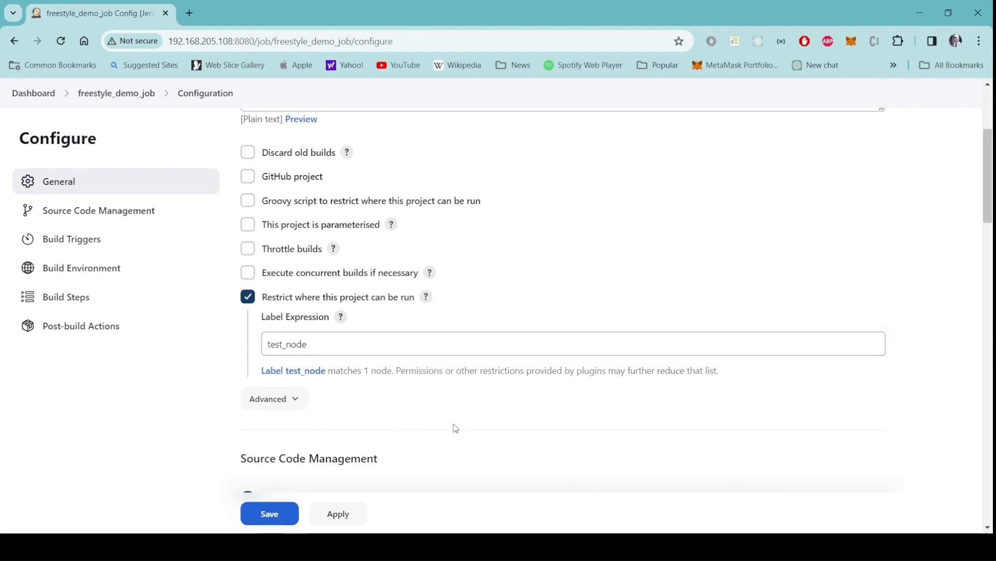
{"action": "scroll", "coordinate": [453, 428], "scroll_direction": "down", "scroll_amount": 1}
{"action": "scroll", "coordinate": [897, 413], "scroll_direction": "down", "scroll_amount": 15}
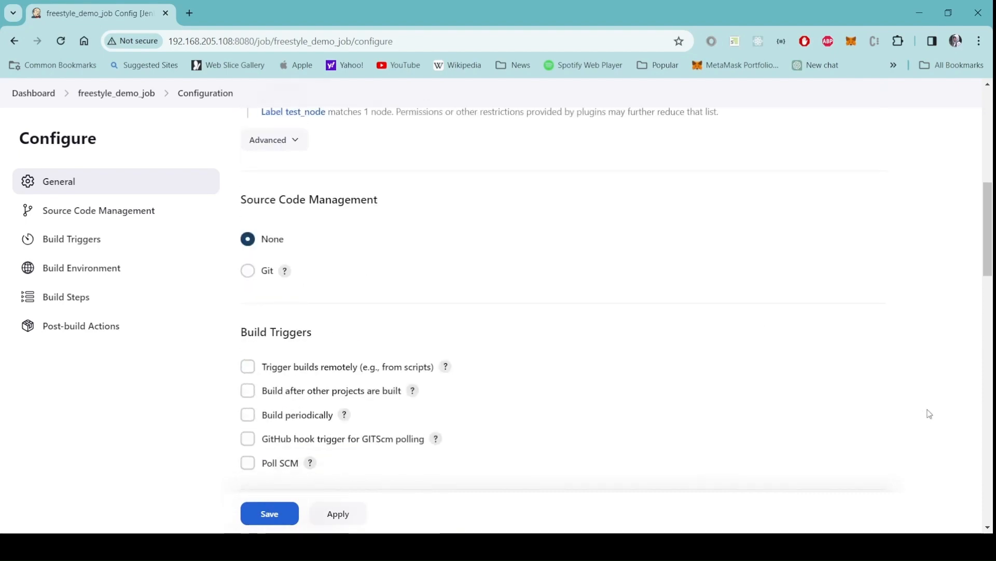
{"action": "scroll", "coordinate": [943, 417], "scroll_direction": "down", "scroll_amount": 4}
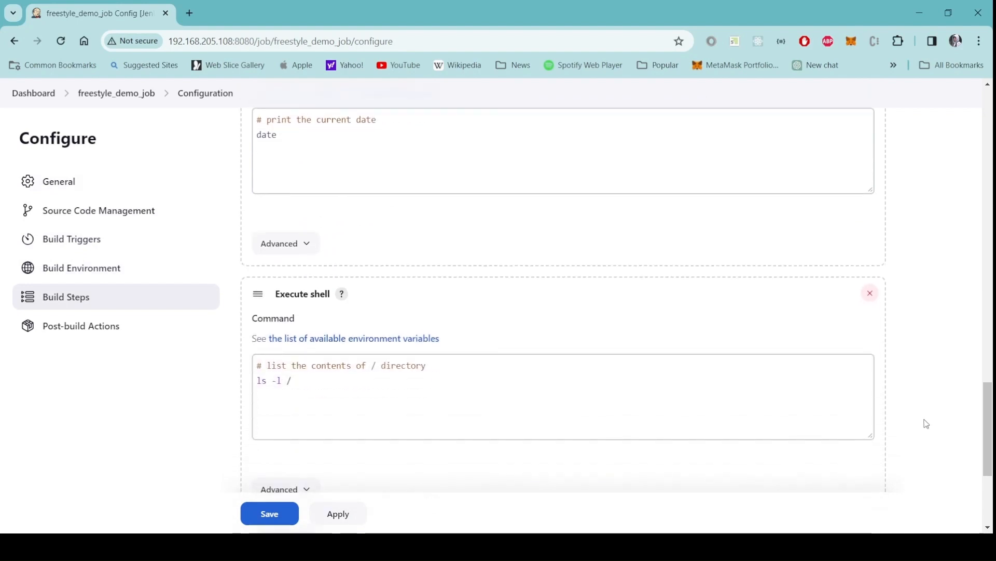
{"action": "left_click", "coordinate": [270, 515]}
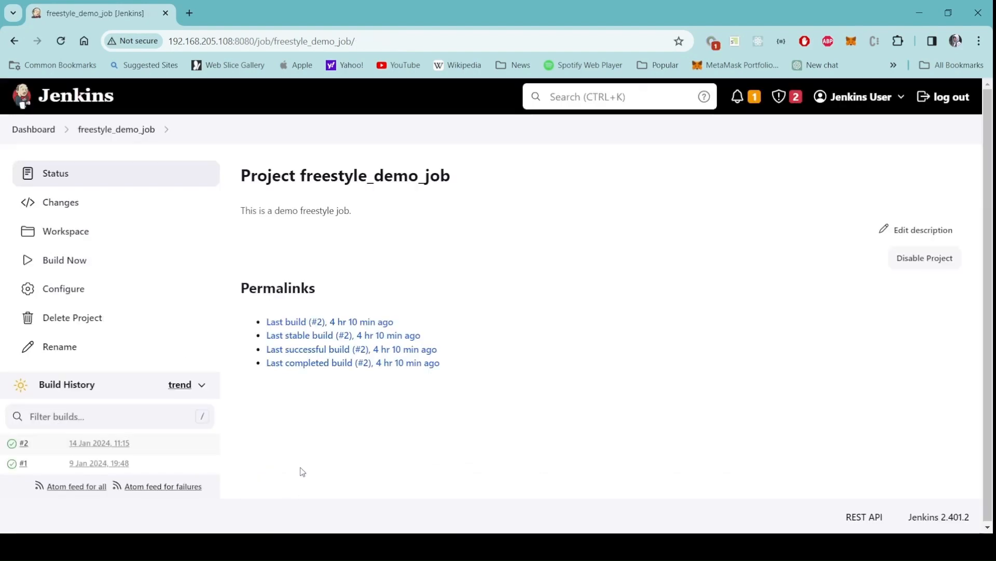
Run a new build of freestyle_demo_job and check in its console output which node and label it ran on
{"action": "left_click", "coordinate": [62, 267]}
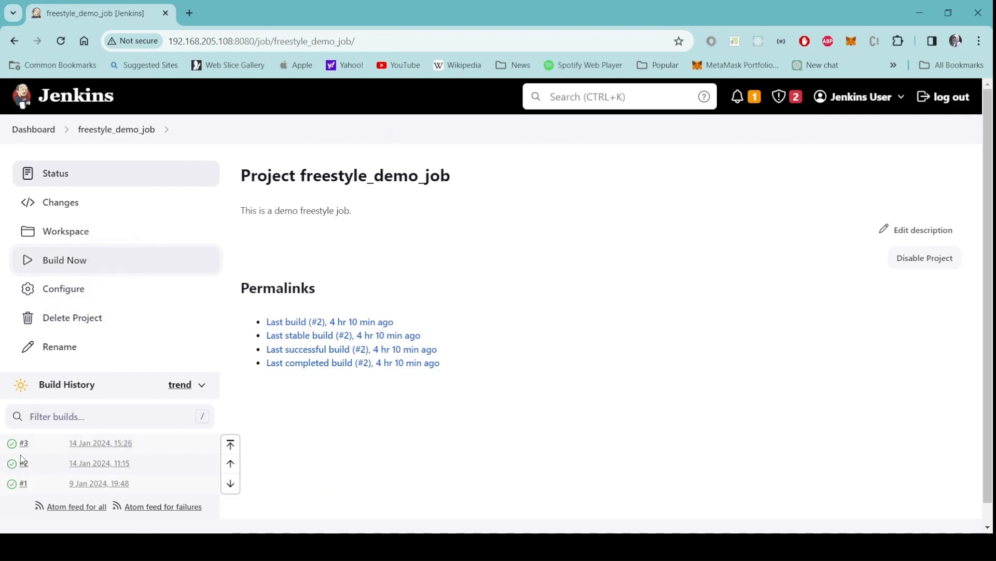
{"action": "left_click", "coordinate": [12, 449]}
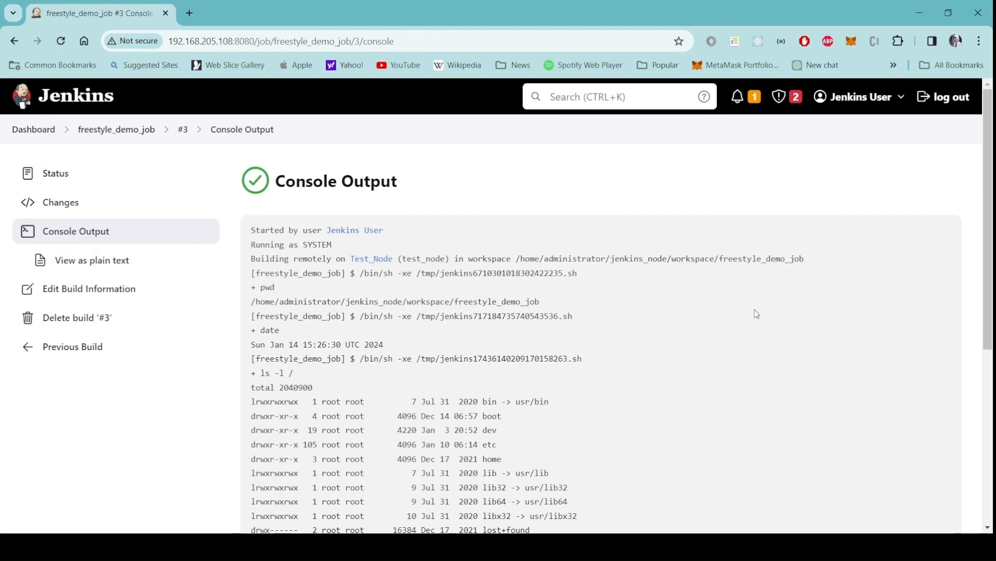
{"action": "scroll", "coordinate": [758, 314], "scroll_direction": "down", "scroll_amount": 1}
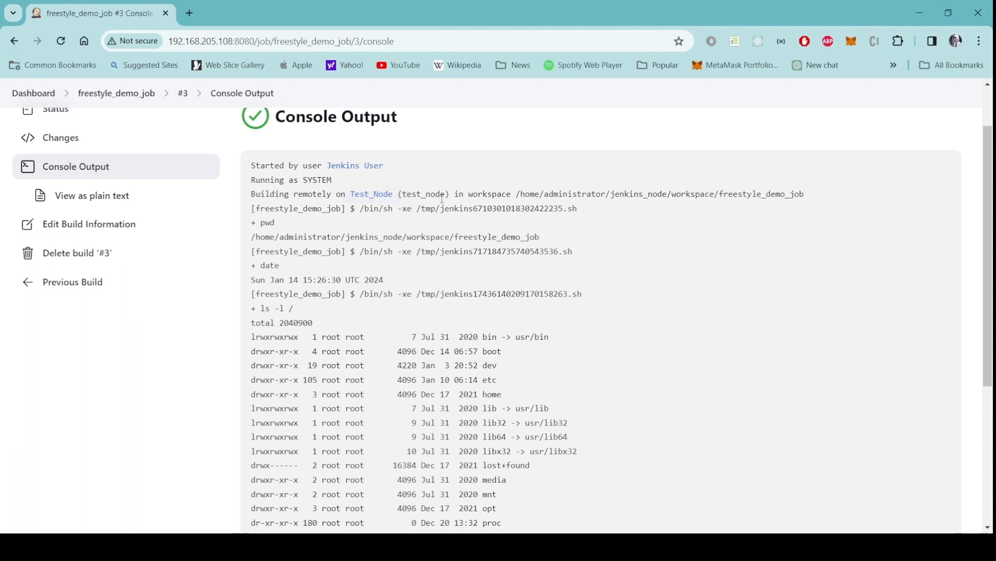
{"action": "left_click_drag", "start_coordinate": [445, 198], "coordinate": [403, 197]}
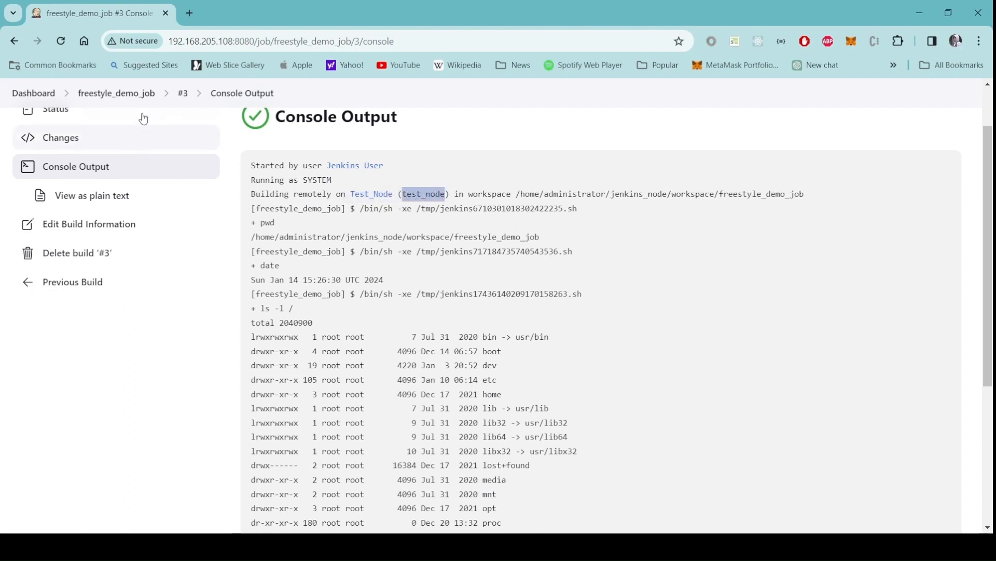
Return to freestyle_demo_job and check the workspace path in the console output of build #1 for comparison
{"action": "left_click", "coordinate": [118, 94]}
{"action": "scroll", "coordinate": [107, 353], "scroll_direction": "down", "scroll_amount": 1}
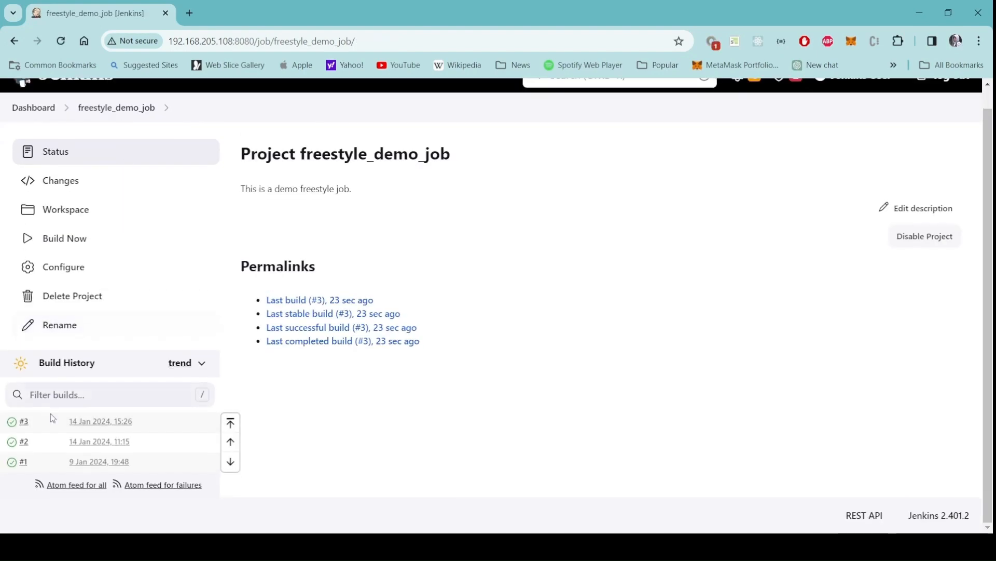
{"action": "left_click", "coordinate": [12, 466]}
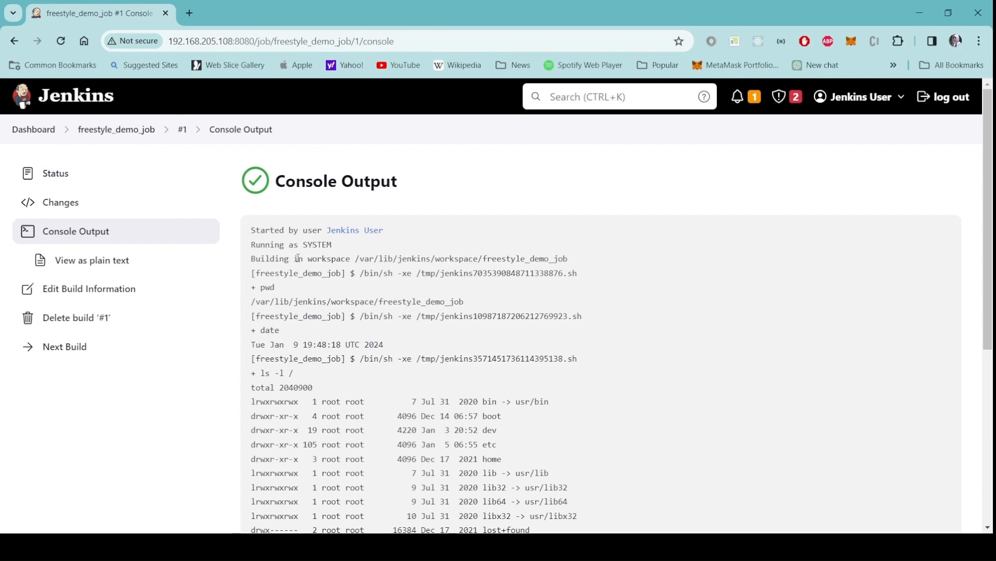
{"action": "left_click_drag", "start_coordinate": [307, 258], "coordinate": [571, 262]}
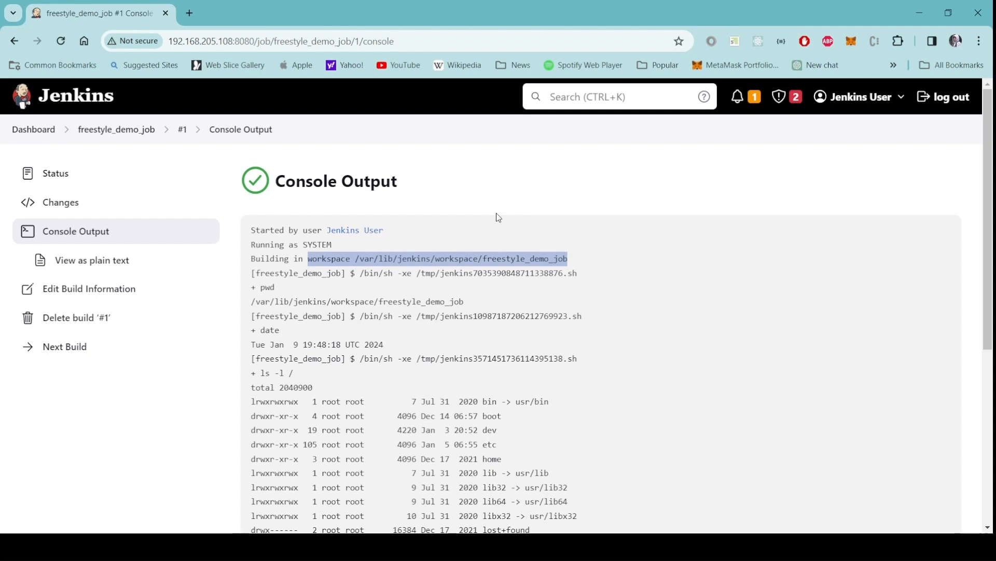
Go back to the dashboard and log out of Jenkins
{"action": "left_click", "coordinate": [37, 133]}
{"action": "scroll", "coordinate": [455, 452], "scroll_direction": "down", "scroll_amount": 1}
{"action": "scroll", "coordinate": [455, 451], "scroll_direction": "up", "scroll_amount": 1}
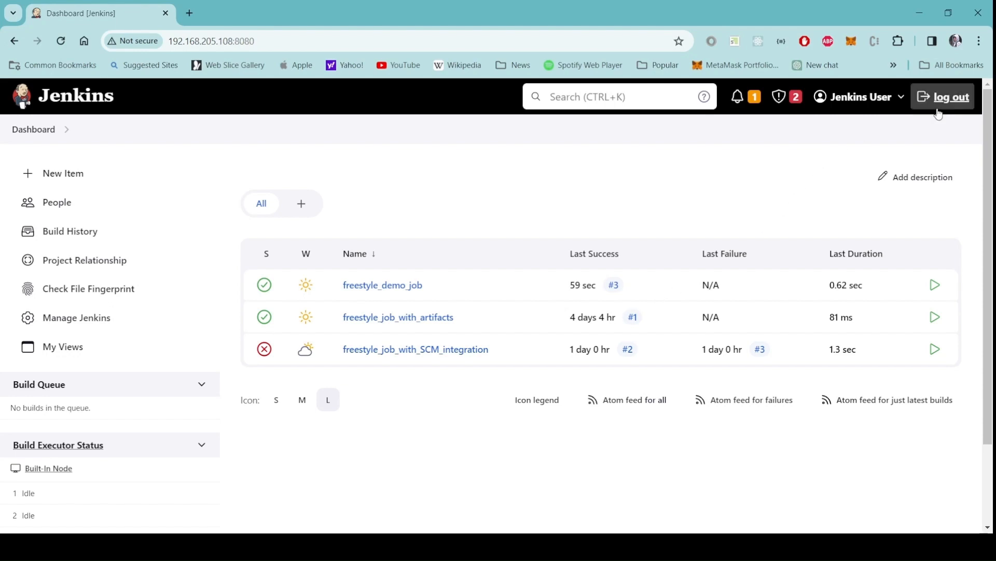
{"action": "left_click", "coordinate": [952, 102]}
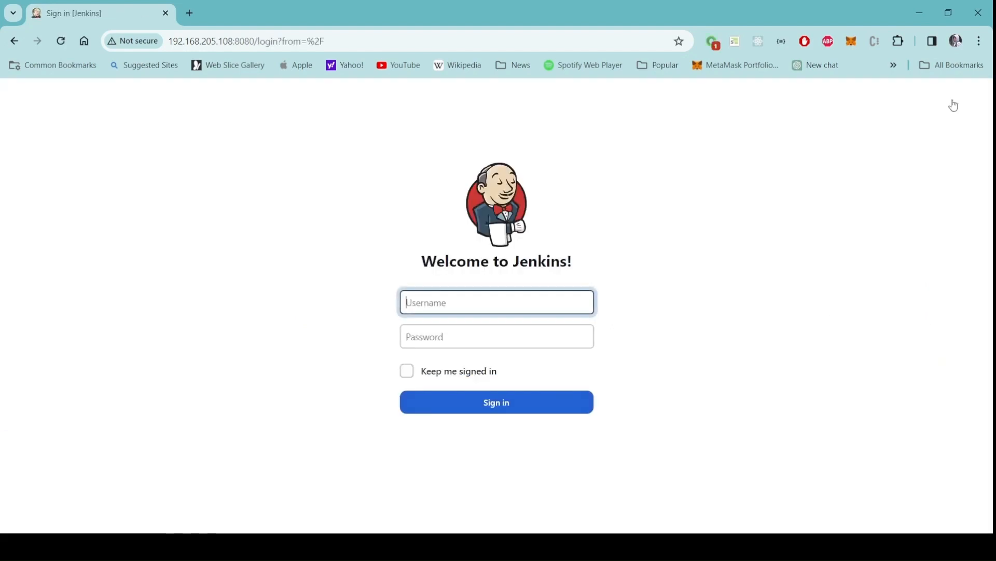
{"action": "left_click", "coordinate": [775, 284]}
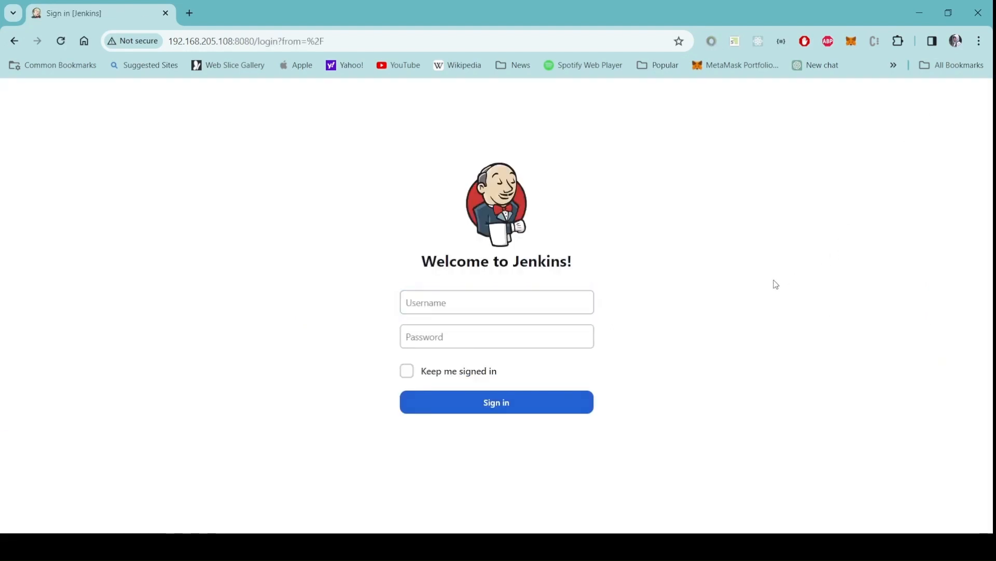